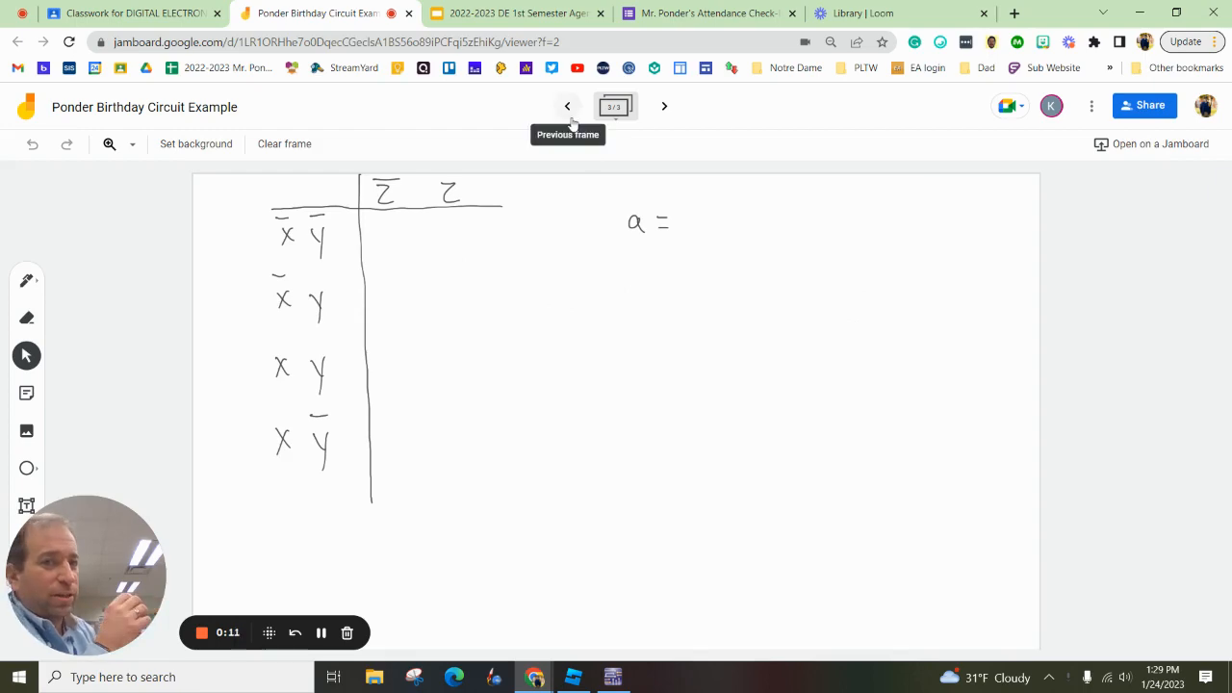
Bring up the segment truth table frame in Jamboard, switch to Multisim and delete the existing logic converter from the schematic
left_click(568, 107)
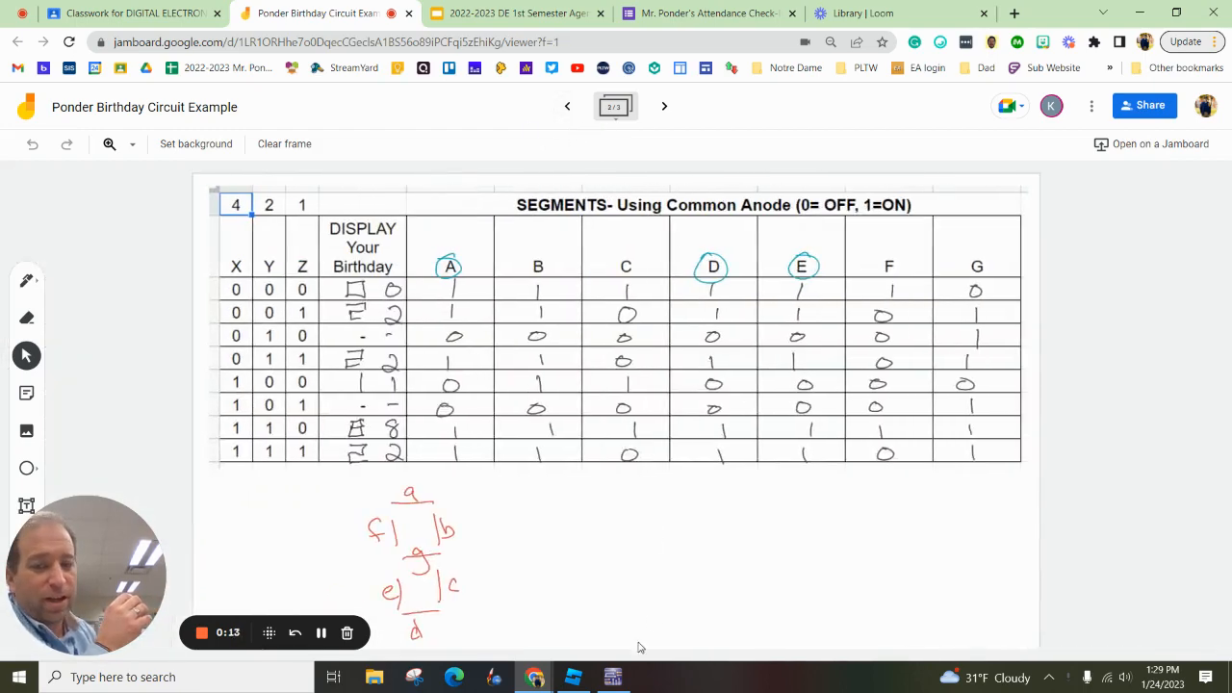
left_click(621, 676)
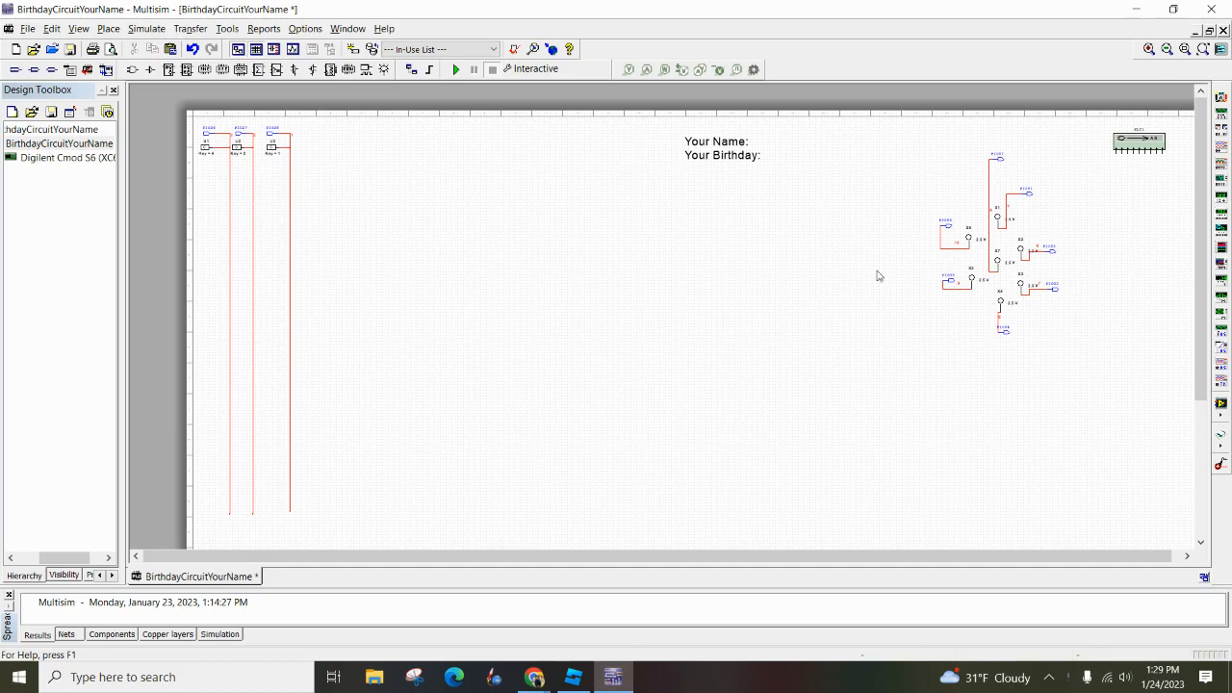
left_click(1141, 141)
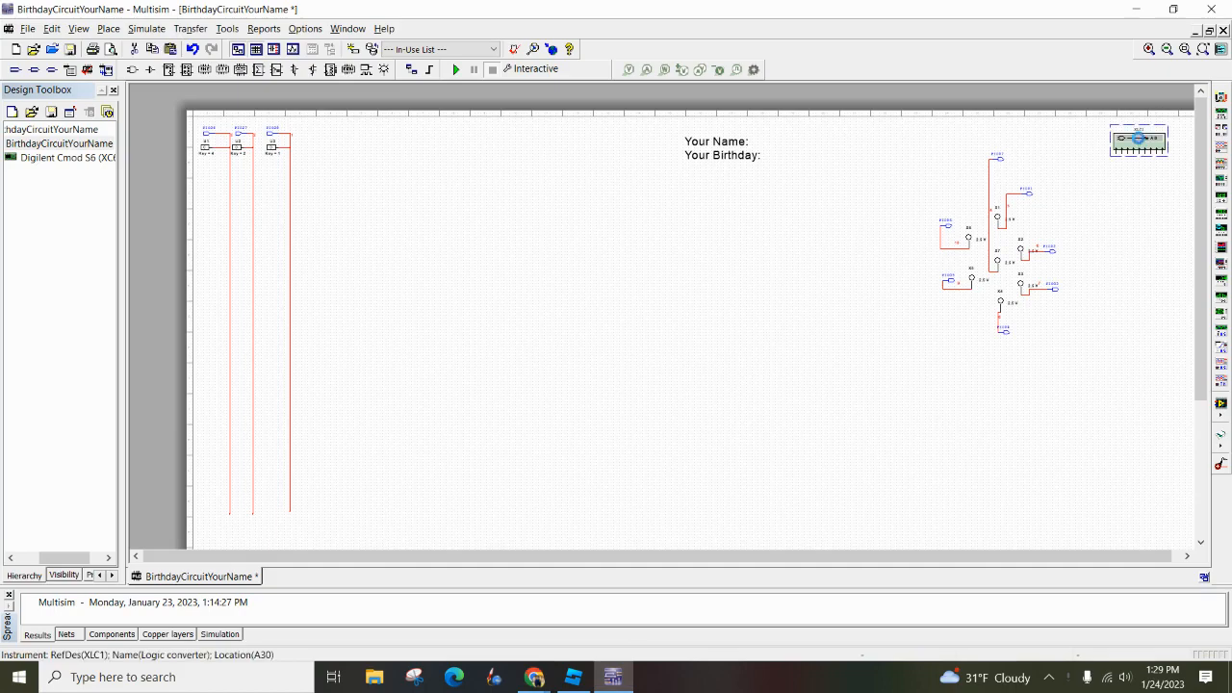
key("Delete")
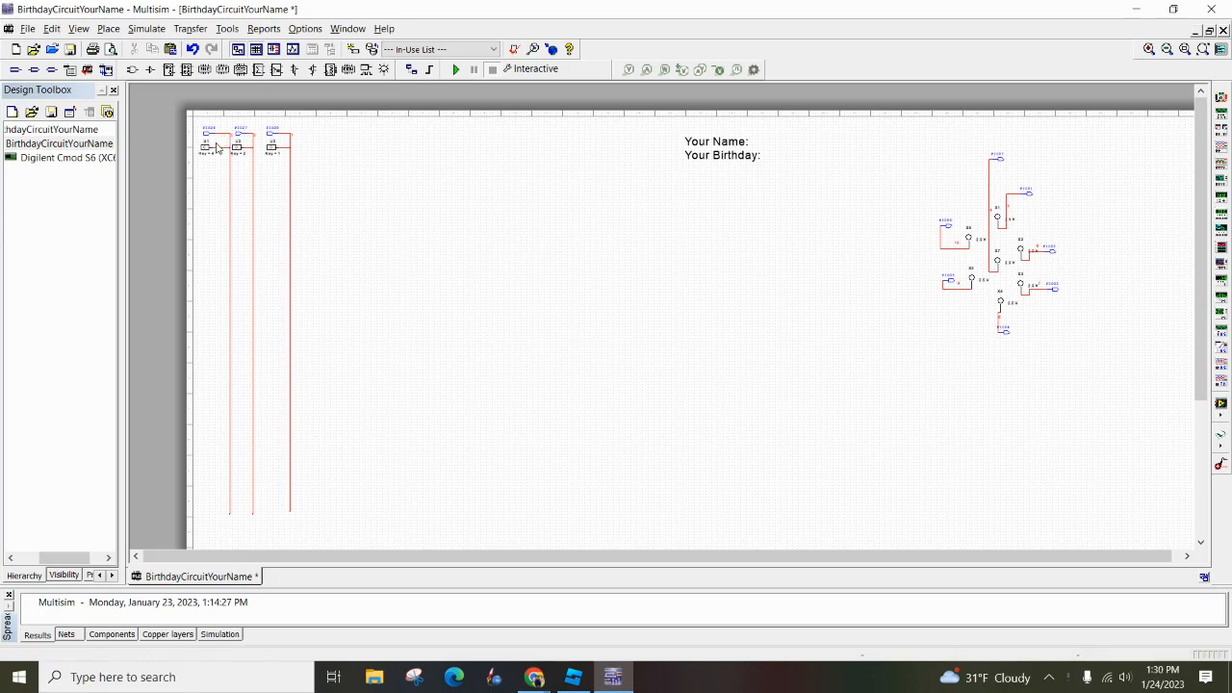
Fill in the student's full name and birthday in the title text on the schematic sheet
scroll(214, 146, "up", 2)
scroll(224, 147, "up", 1)
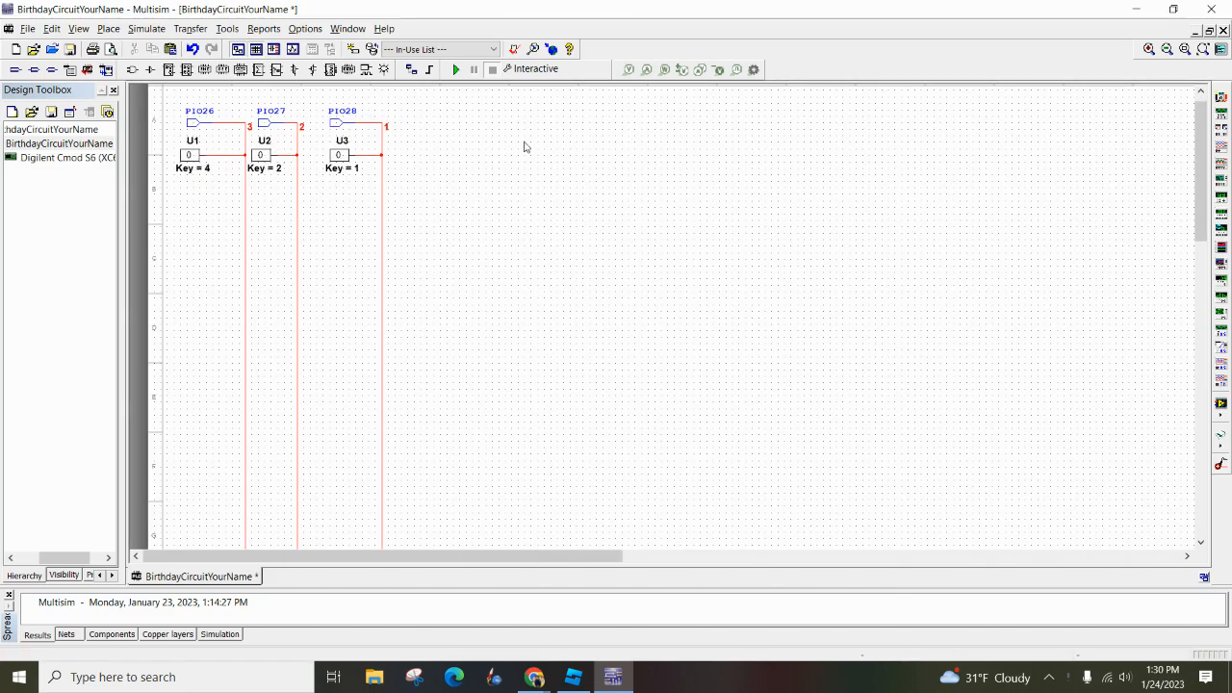
scroll(731, 192, "down", 4)
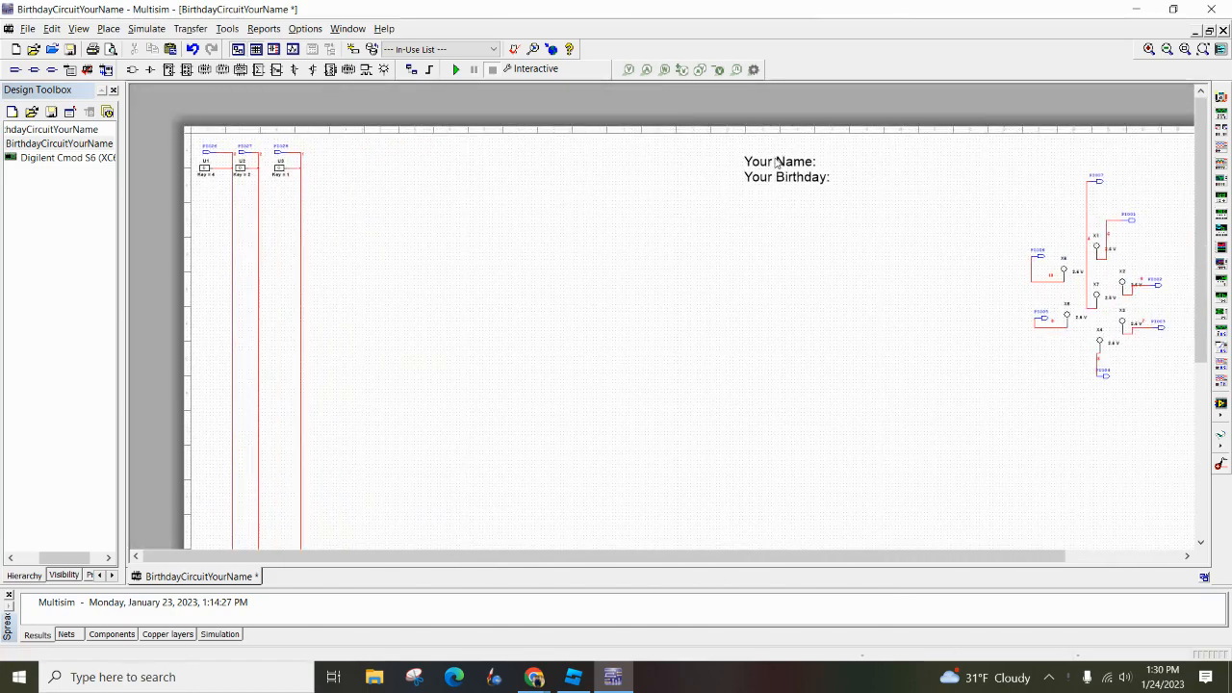
left_click(801, 173)
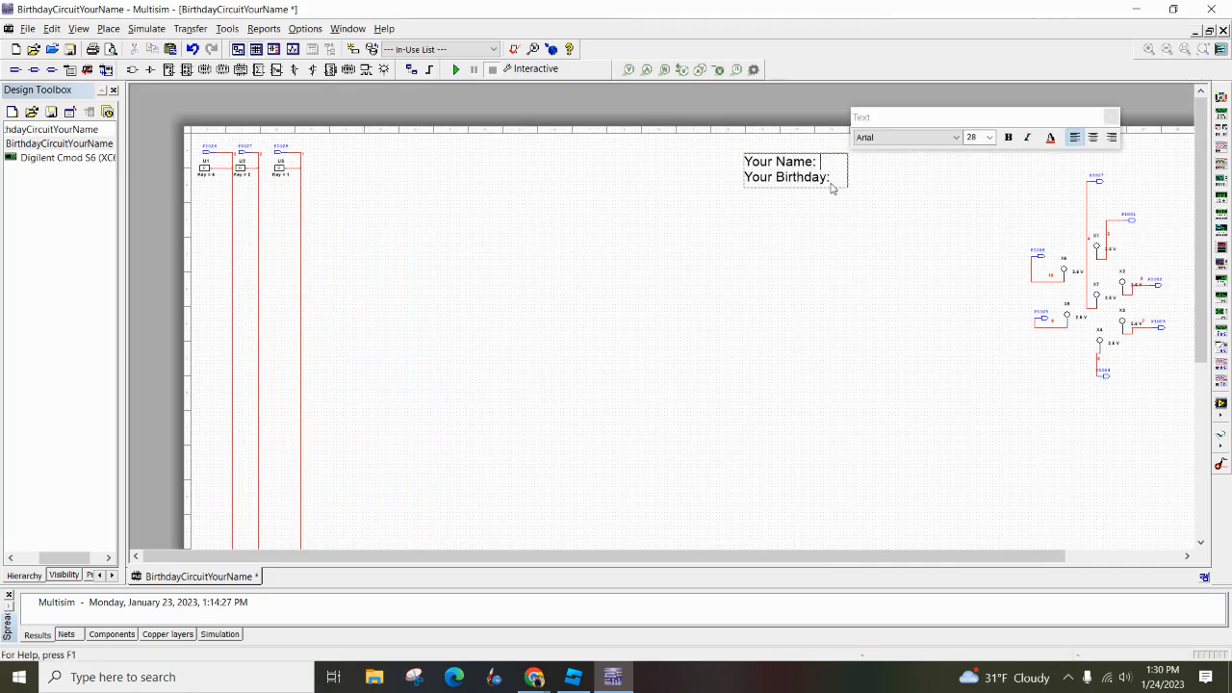
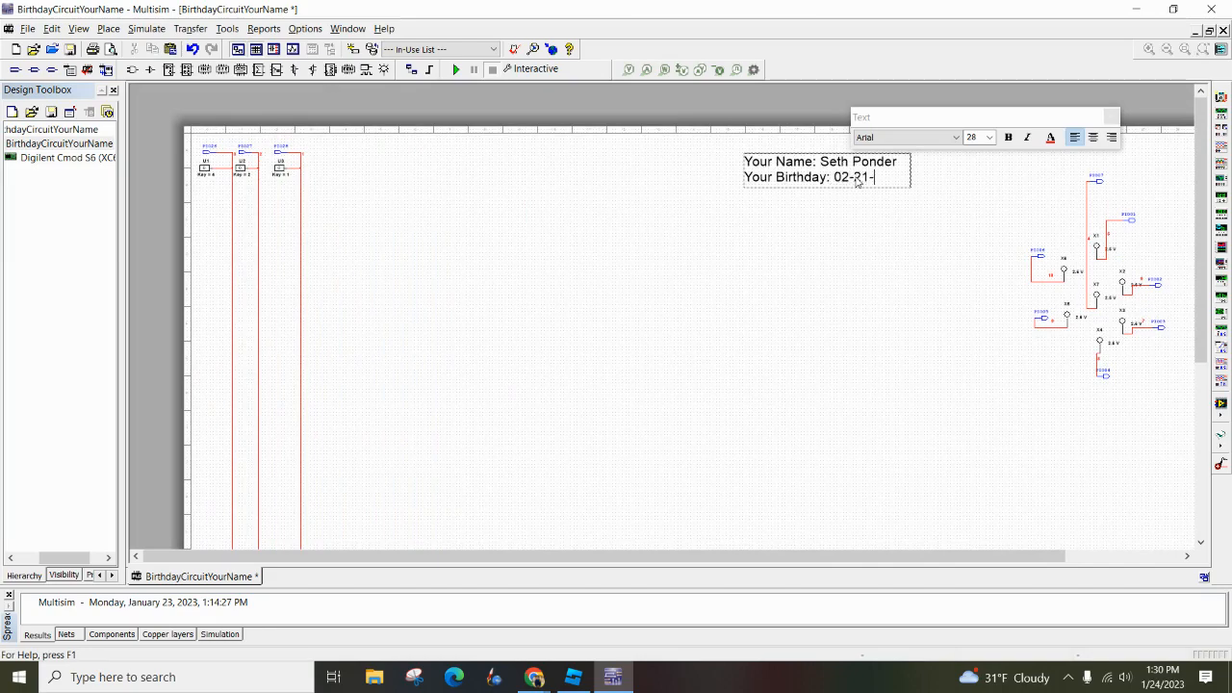
left_click(825, 243)
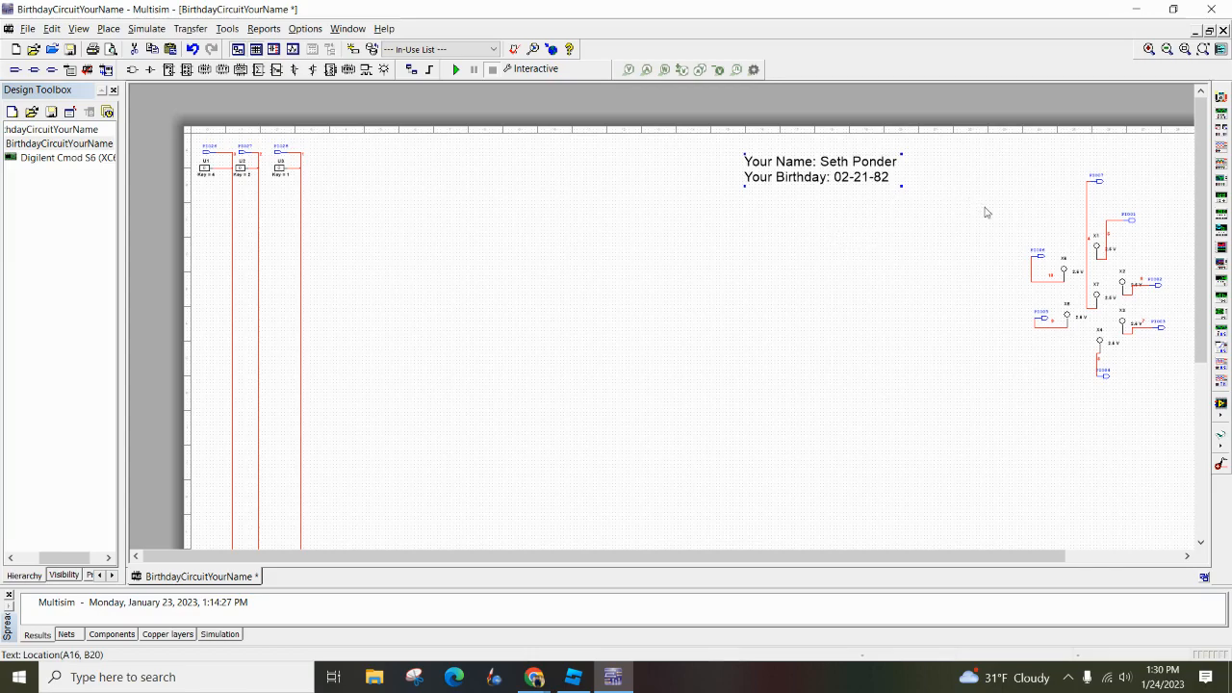
Place a new logic converter on the sheet, up beside the seven-segment probe layout
left_click_drag(950, 210, 949, 210)
scroll(869, 208, "down", 3)
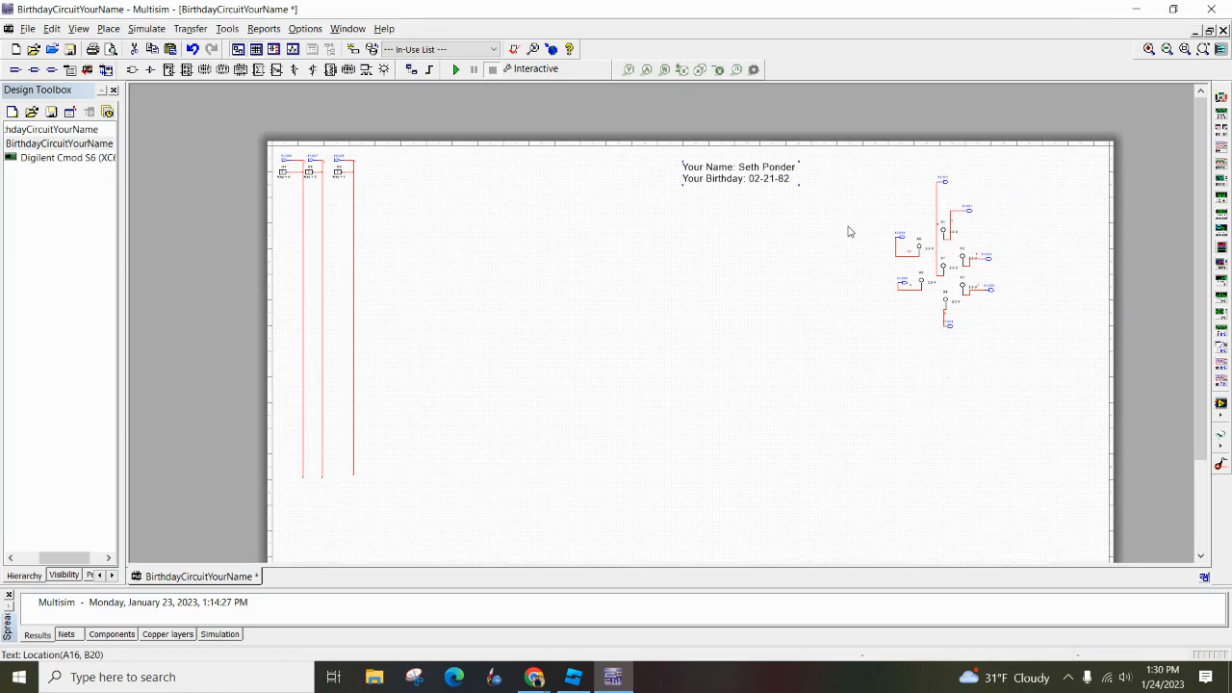
scroll(849, 231, "up", 1)
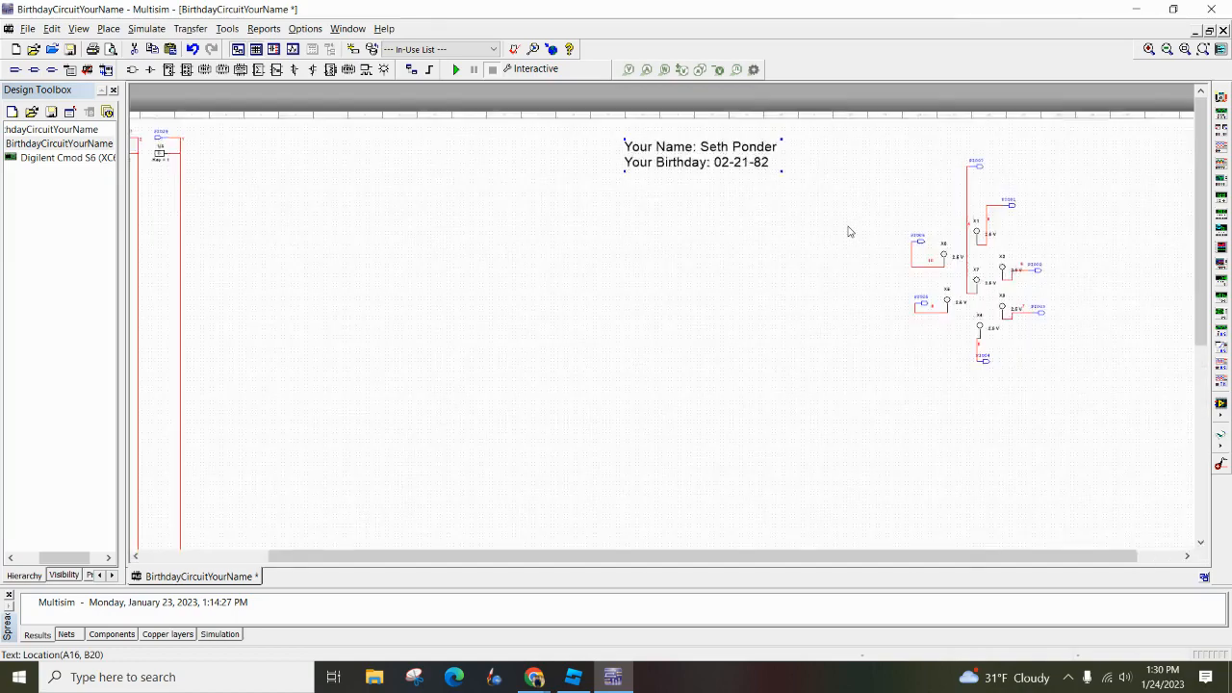
scroll(849, 231, "down", 2)
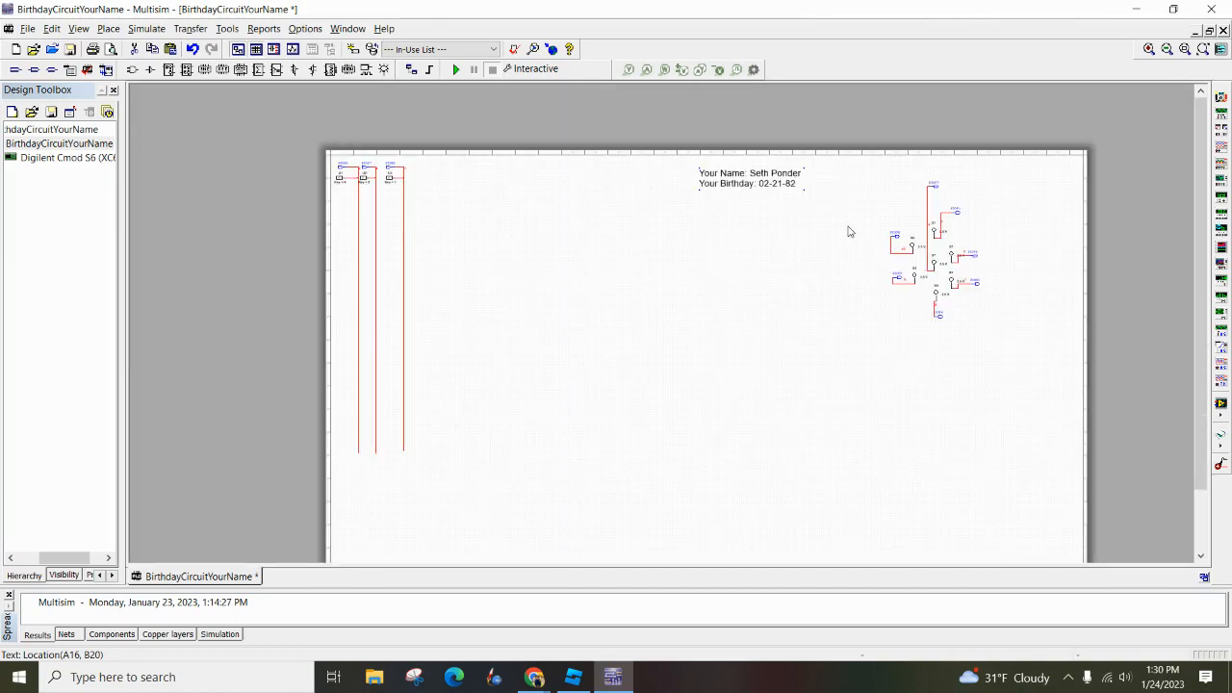
left_click_drag(846, 221, 806, 194)
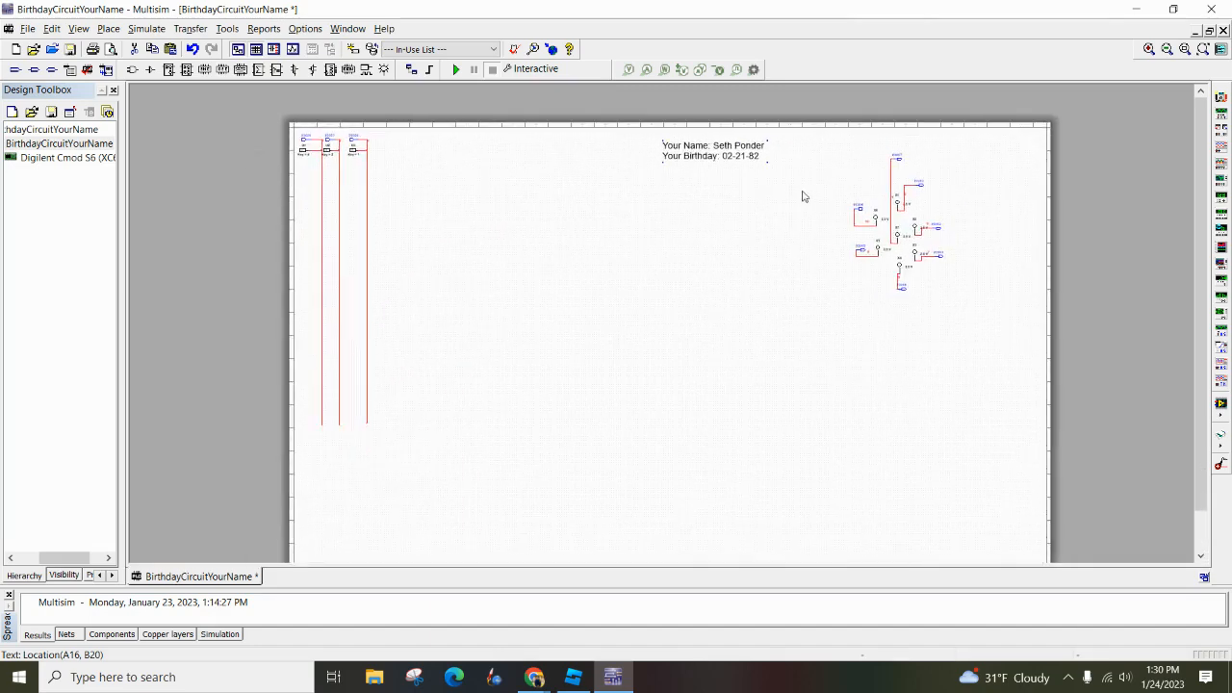
left_click(1221, 231)
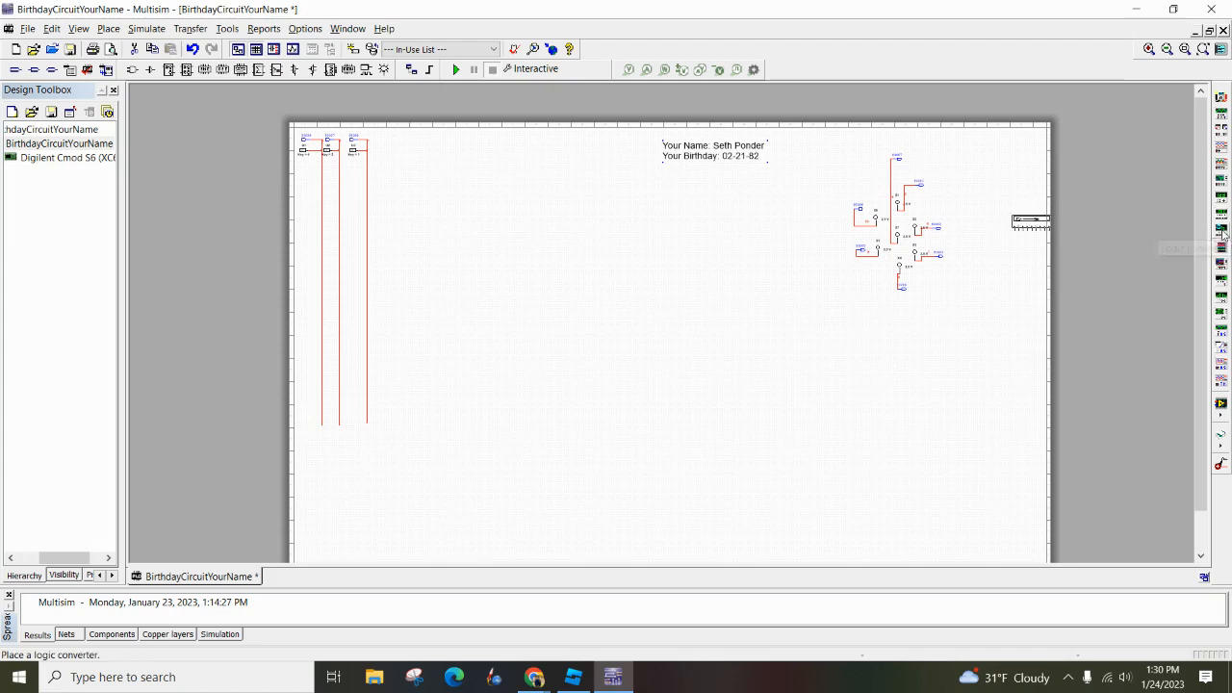
left_click(991, 158)
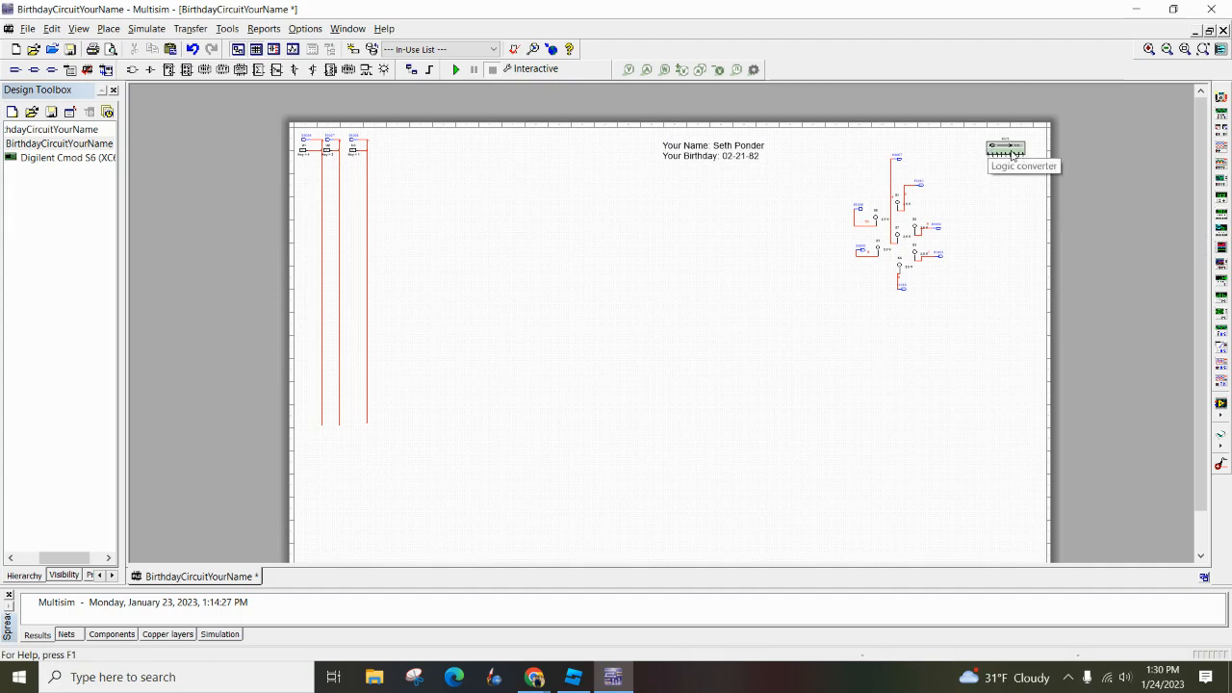
Open the logic converter, enable input variables A, B and C in its truth table, and close it
double_click(1009, 152)
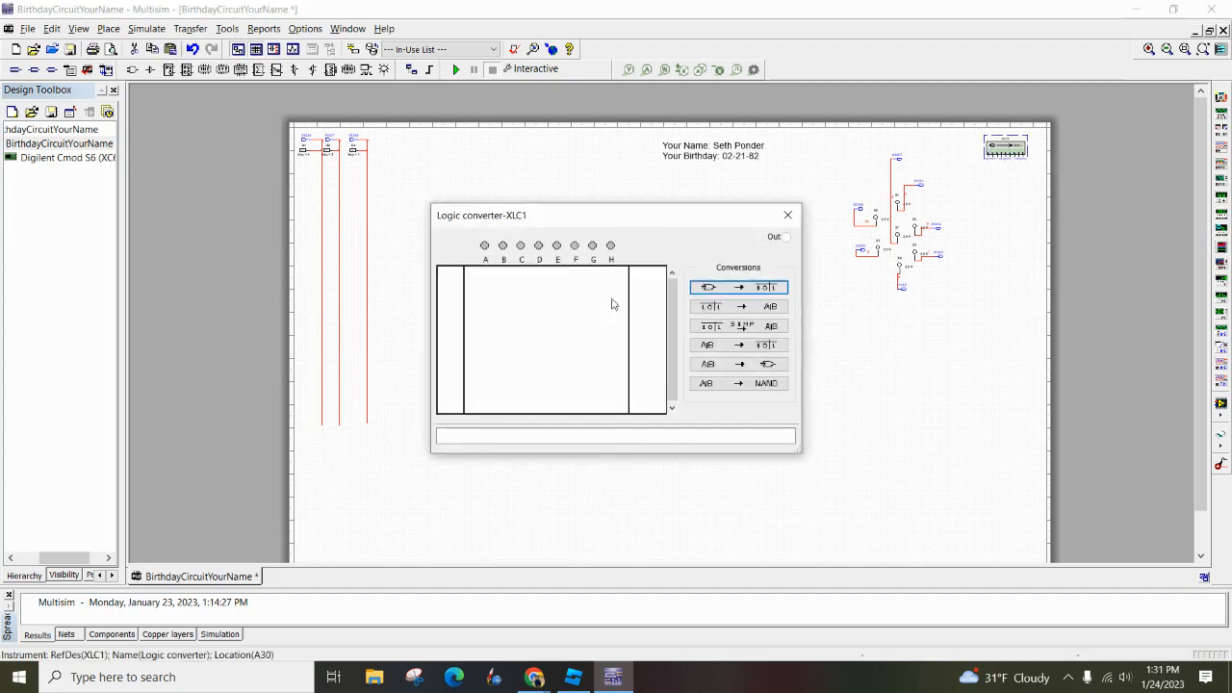
left_click(485, 246)
left_click(503, 246)
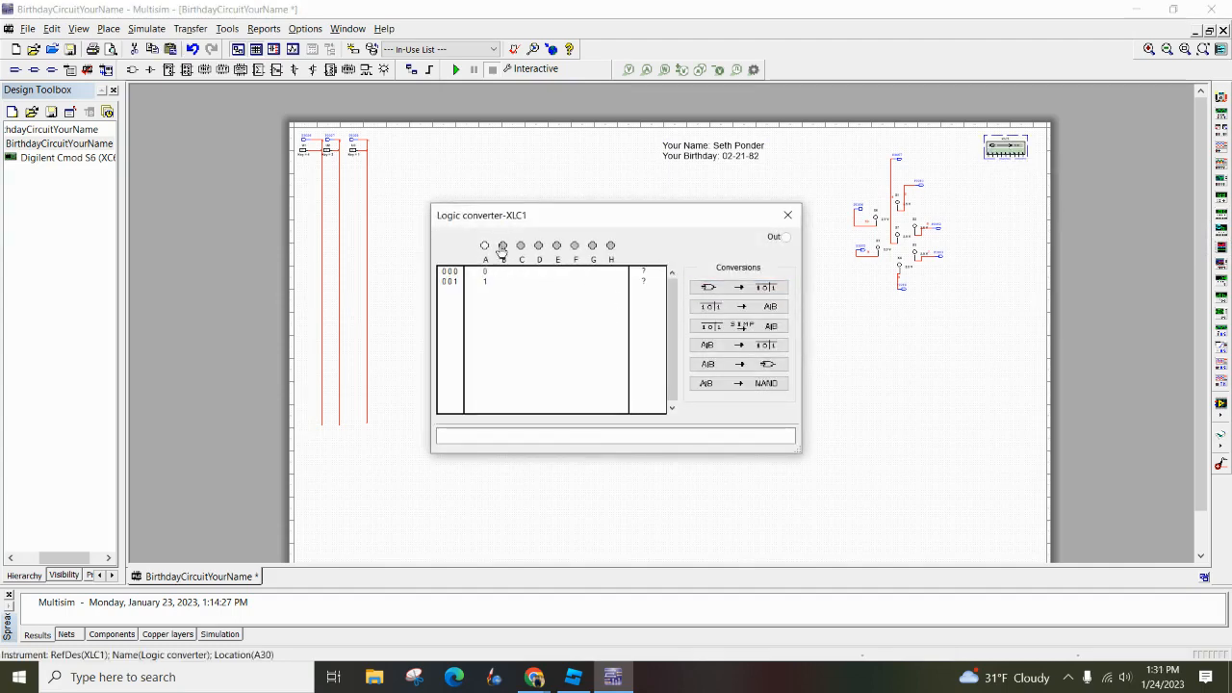
left_click(519, 245)
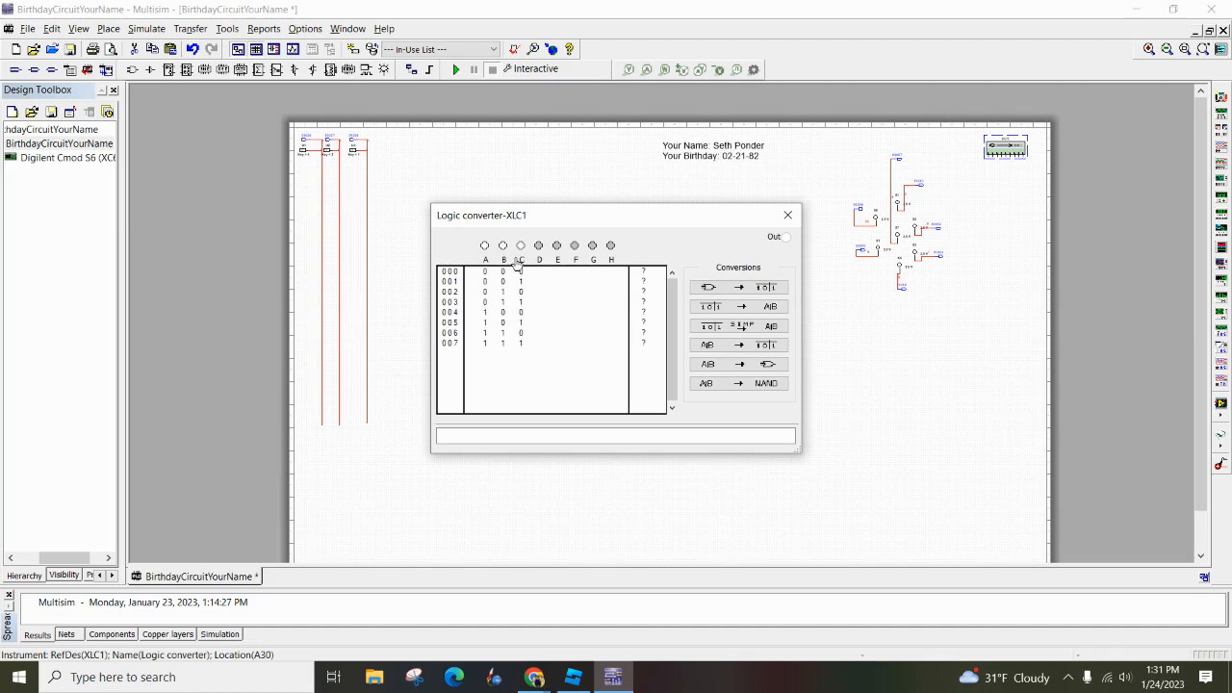
left_click(787, 215)
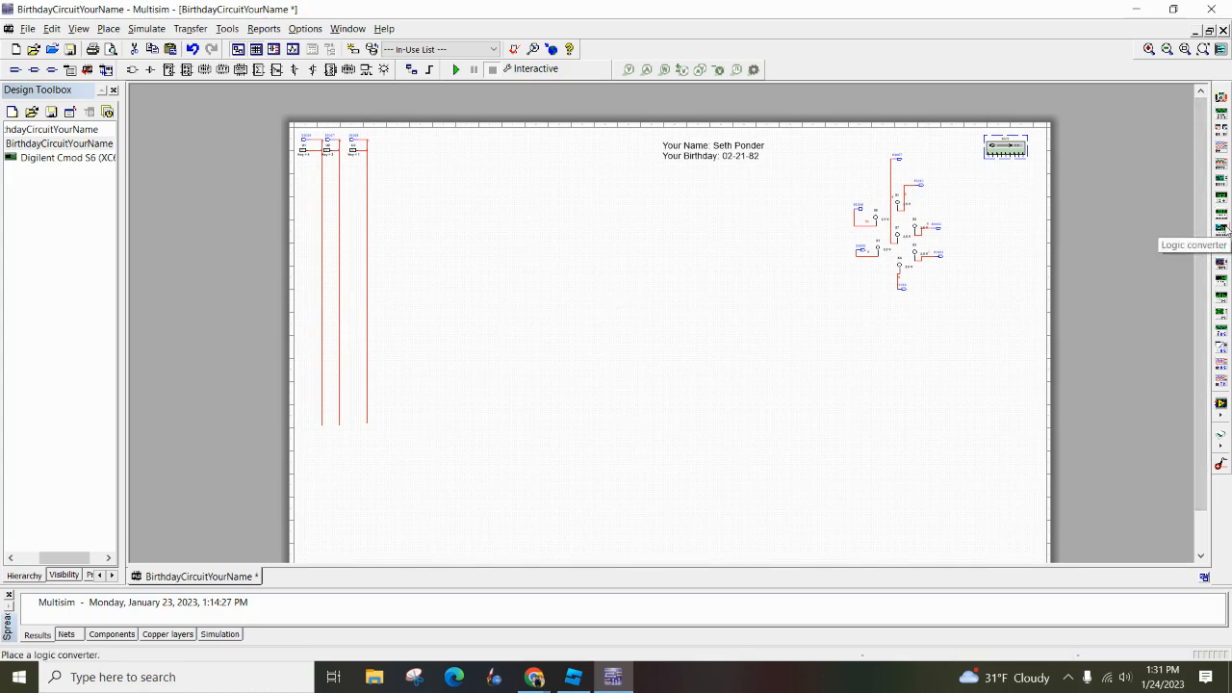
Consult segment A in the Jamboard truth table and set the Multisim logic converter's outputs for rows 000 to 007 to 1, 1, 0, 1, 0, 0, 1, 1
double_click(1006, 152)
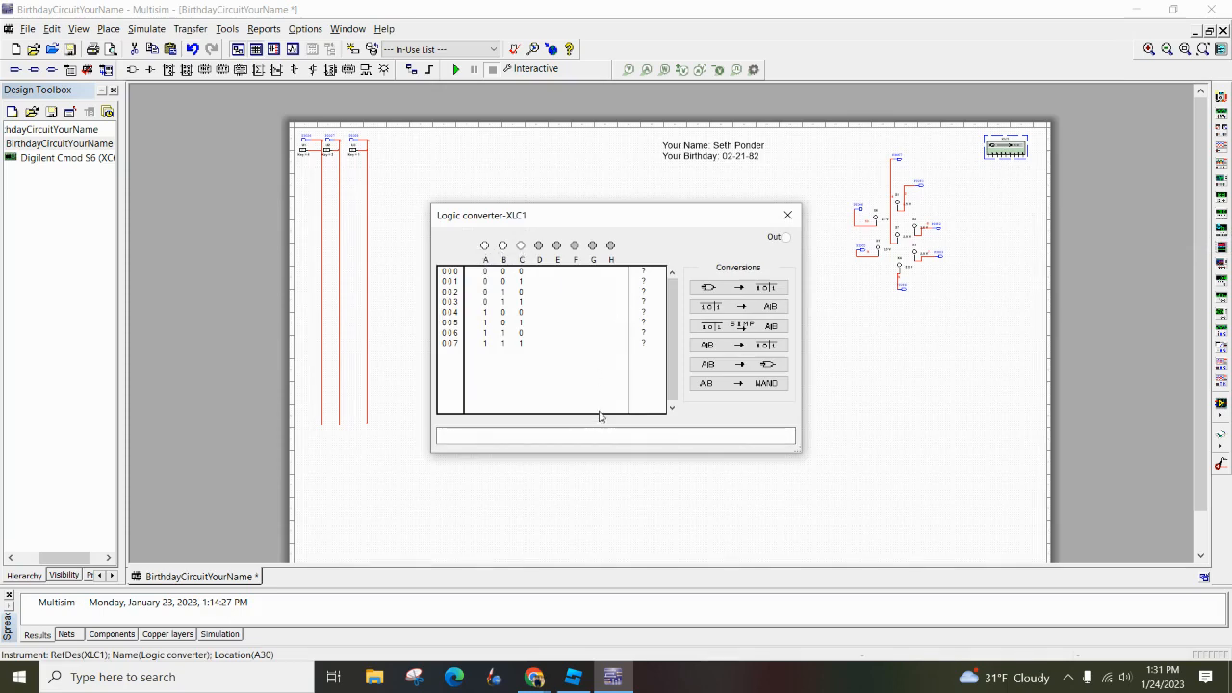
left_click(534, 676)
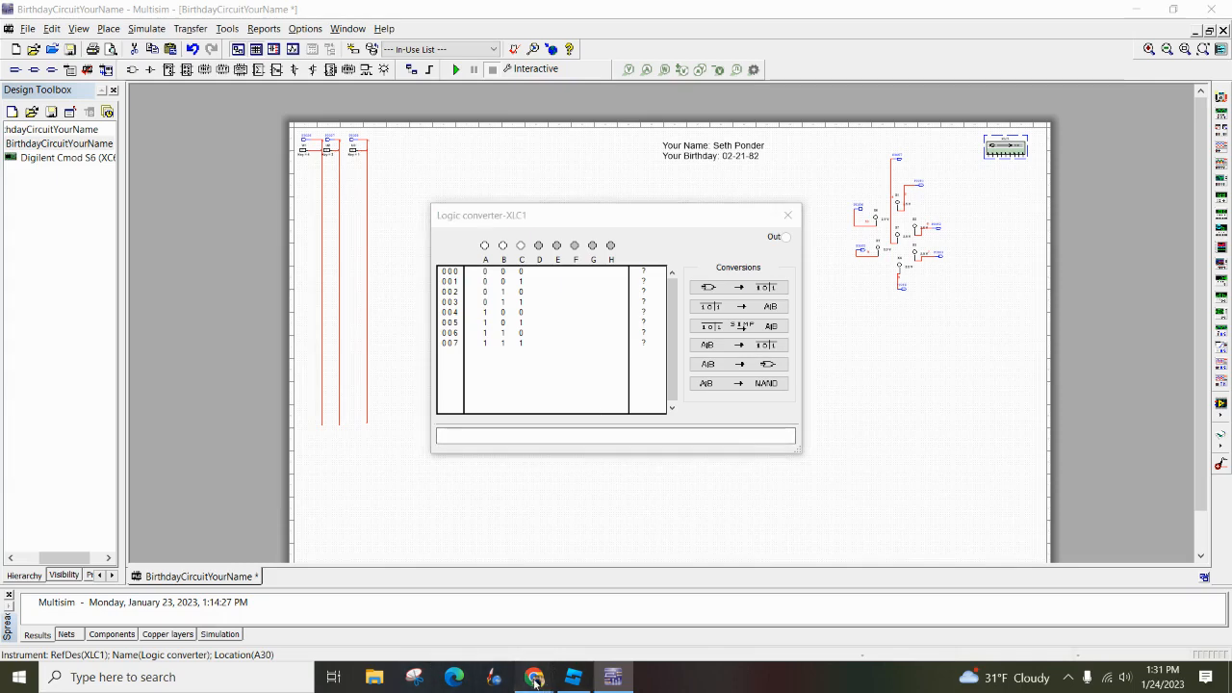
left_click(387, 621)
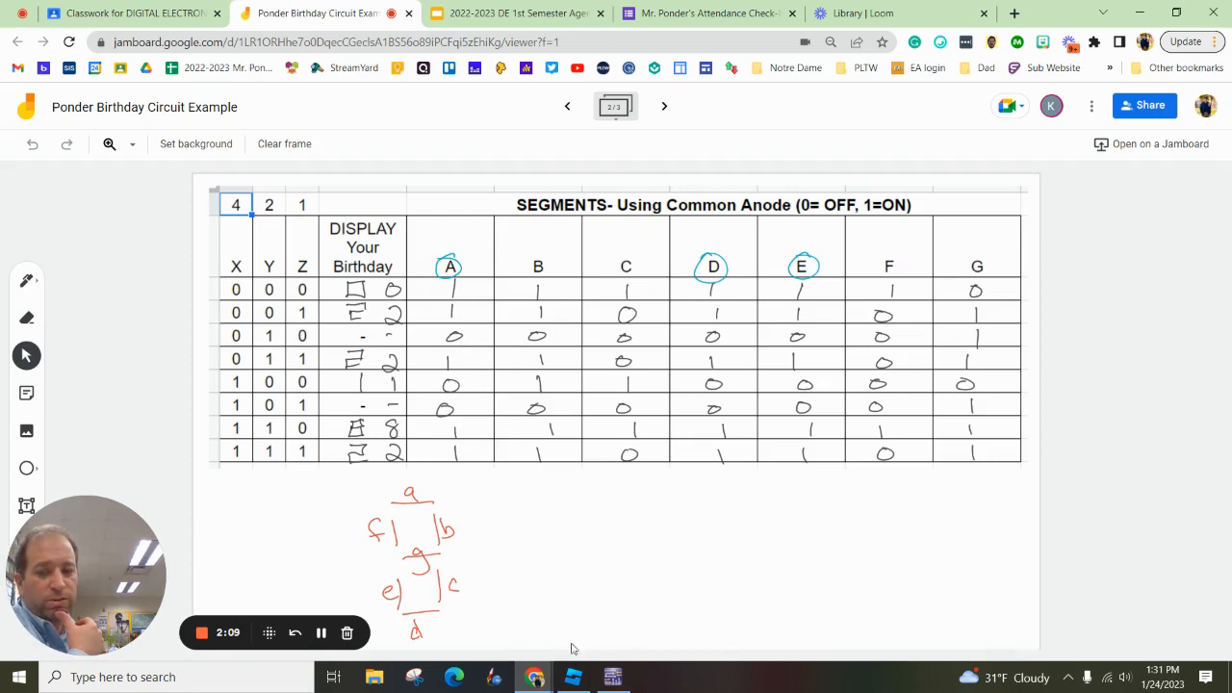
left_click(616, 679)
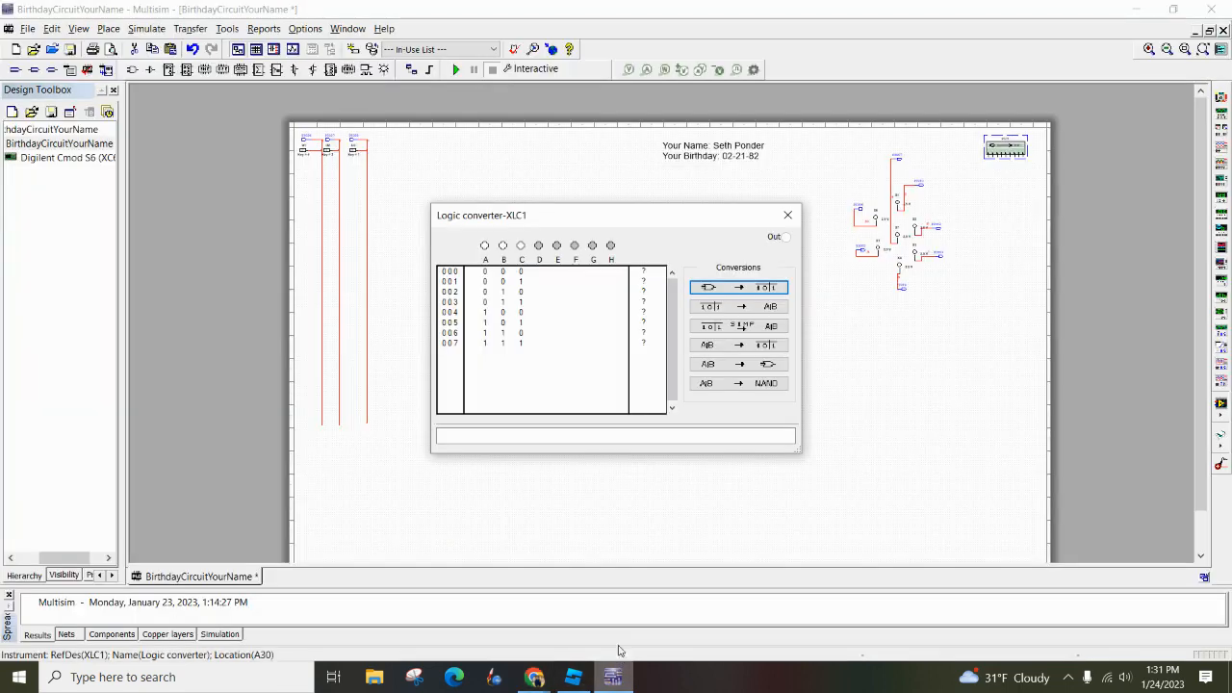
left_click(643, 273)
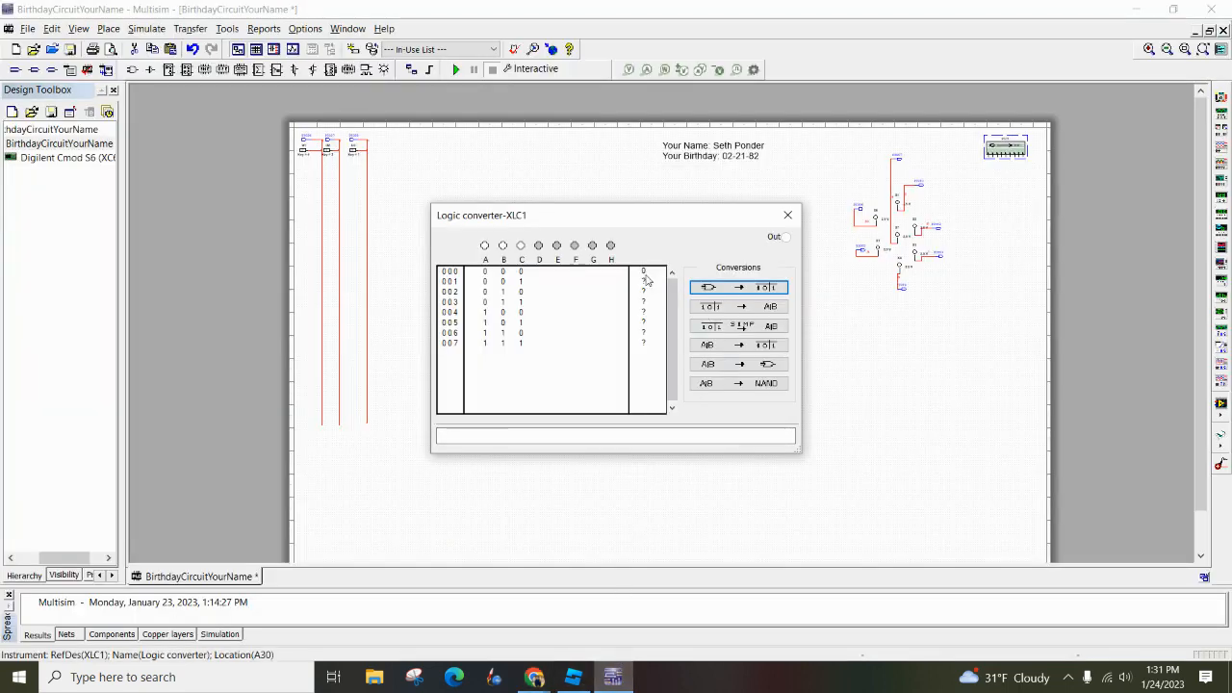
left_click(644, 275)
left_click(643, 272)
left_click(644, 273)
left_click(644, 273)
left_click(644, 282)
left_click(644, 282)
left_click(643, 303)
left_click(646, 313)
left_click(645, 343)
left_click(645, 343)
Convert the segment A truth table to its full Boolean expression and reduce it to the simplified expression
left_click(771, 312)
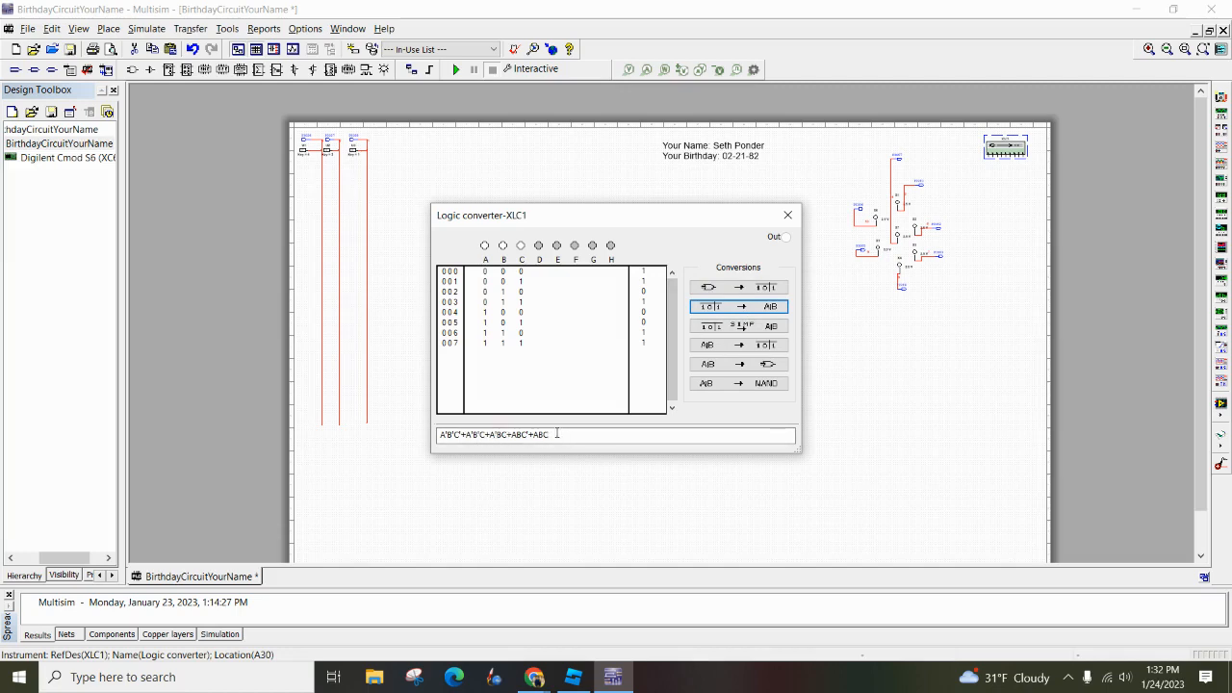
left_click_drag(556, 435, 432, 443)
left_click(602, 436)
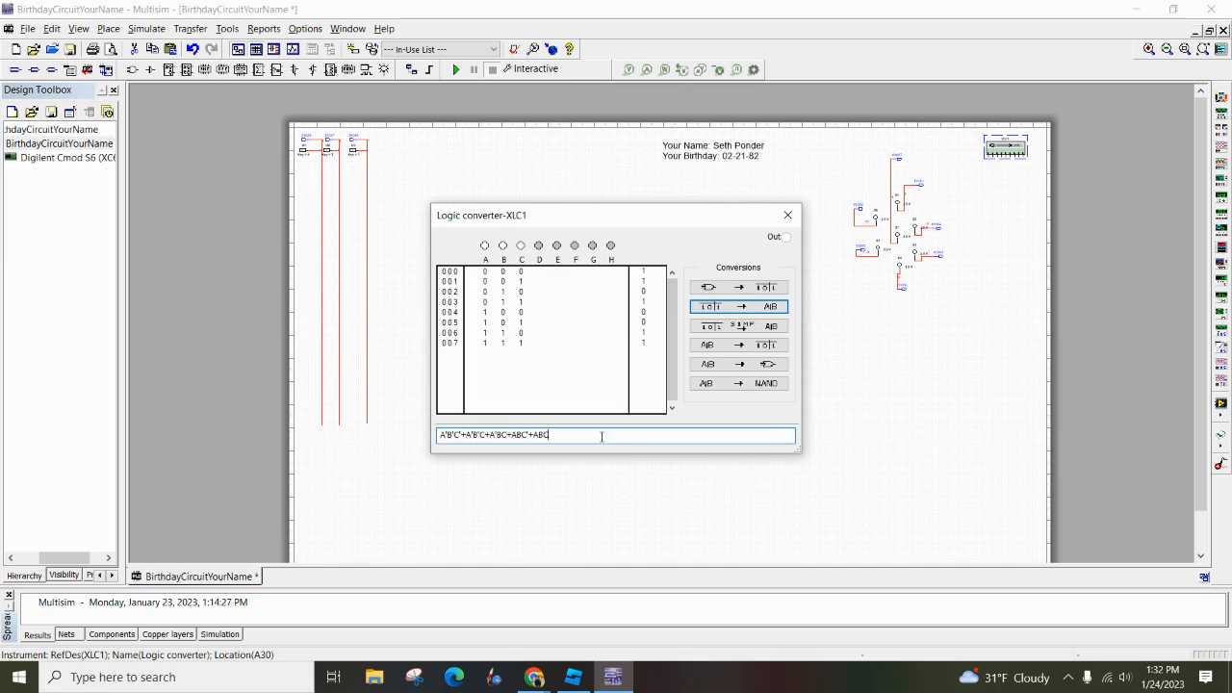
left_click(735, 328)
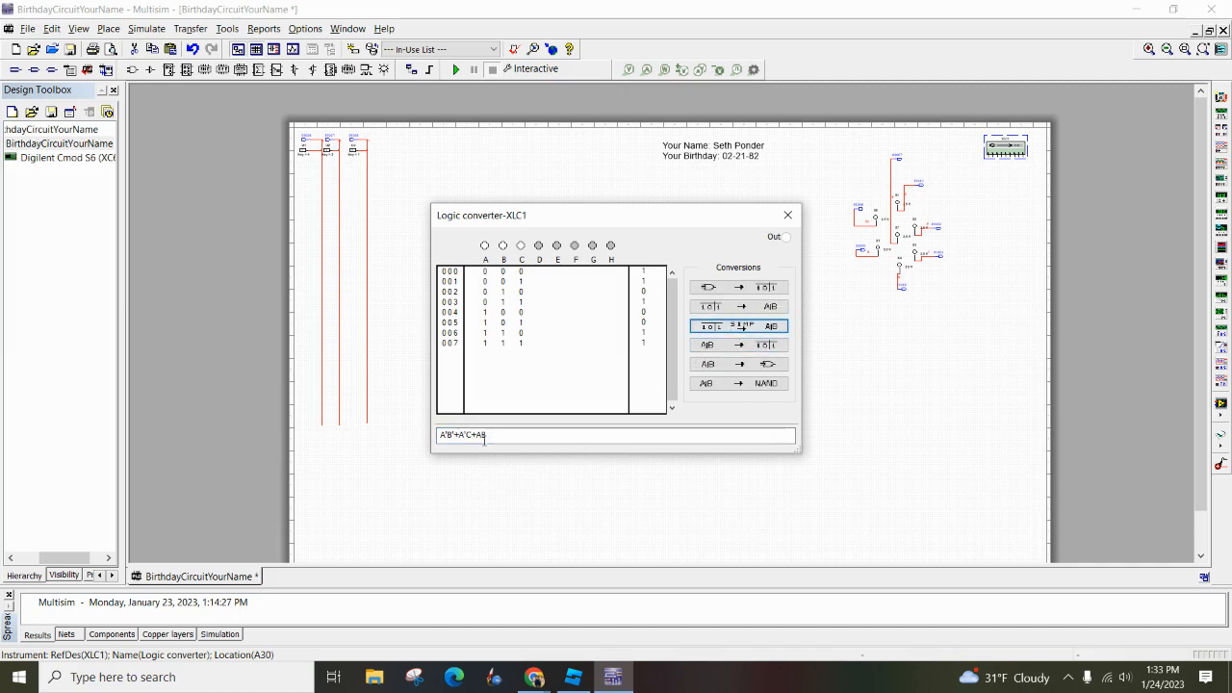
left_click_drag(501, 435, 438, 438)
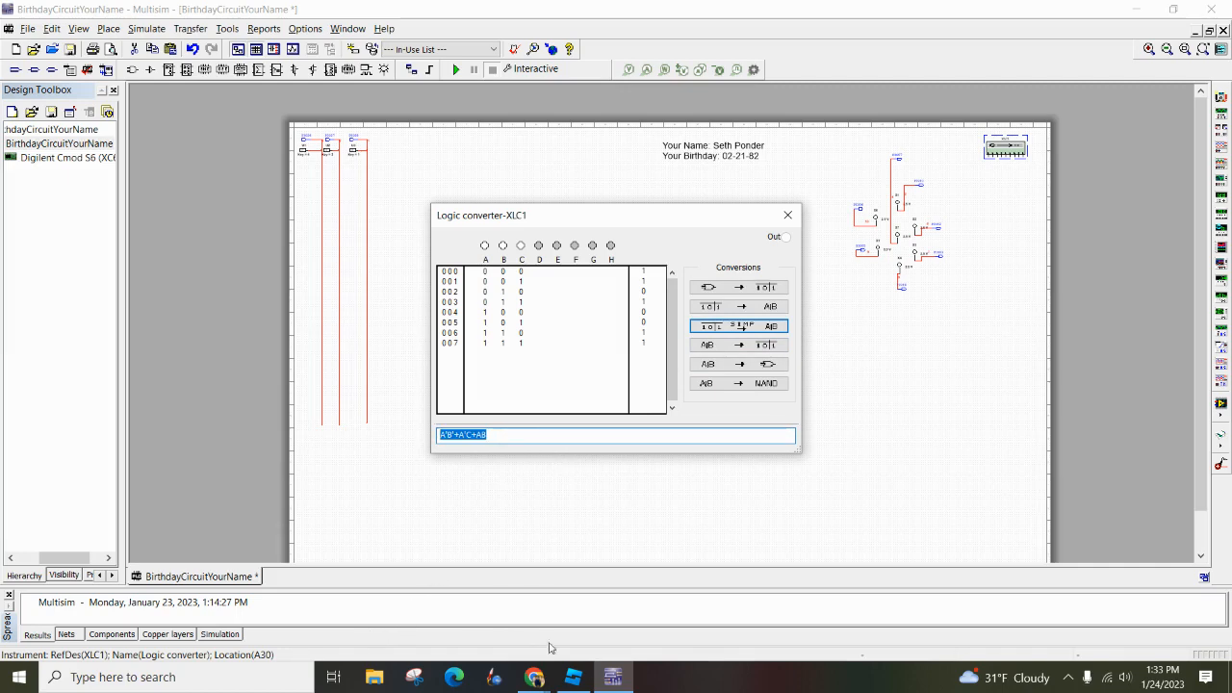
Review the Jamboard truth table and K-map frames, and in Multisim convert the simplified expression to a gate circuit placed beside the input lines
left_click(536, 678)
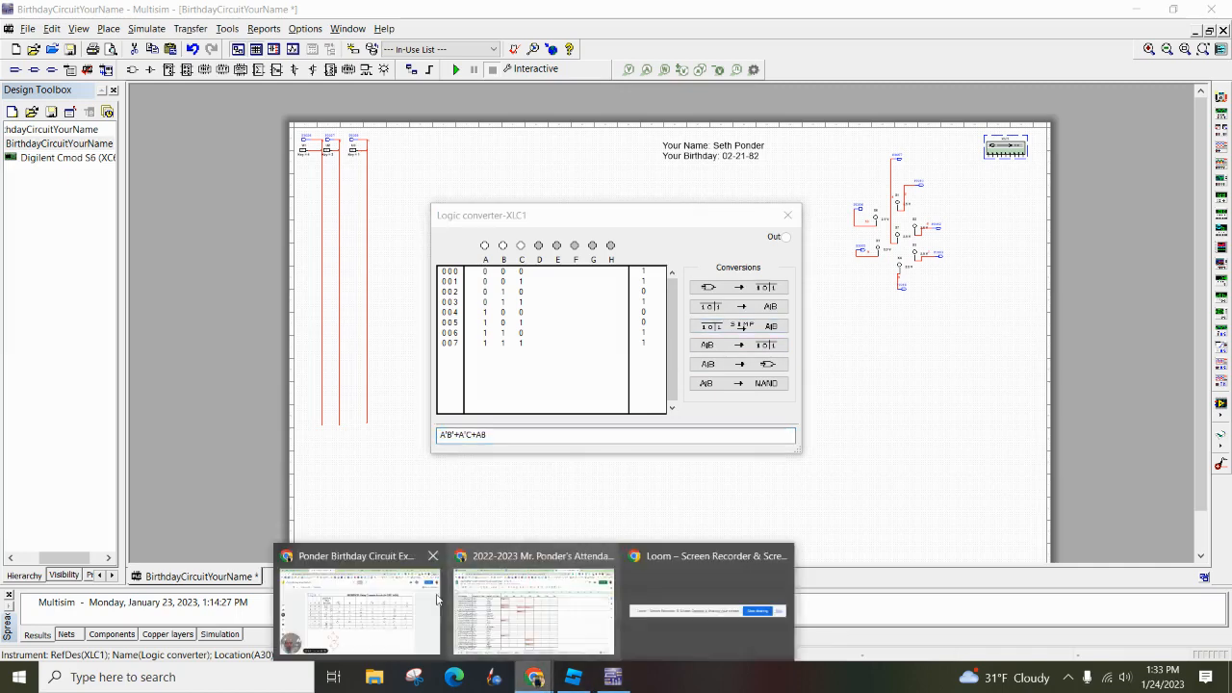
left_click(366, 606)
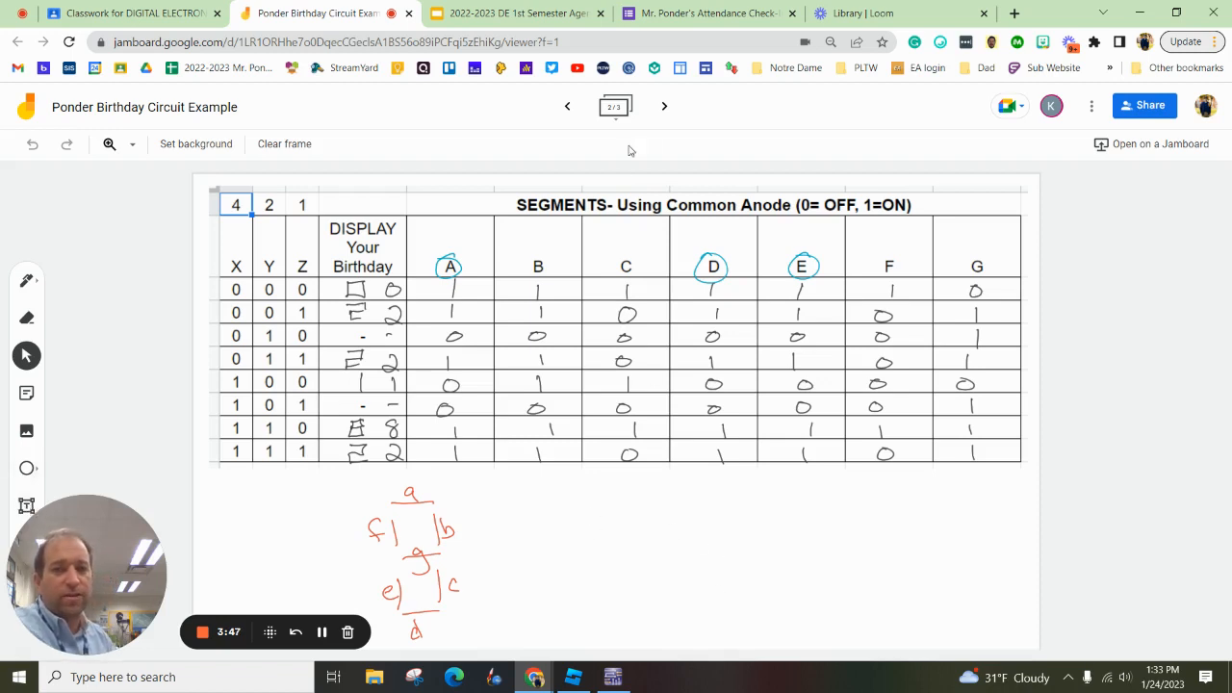
left_click(661, 109)
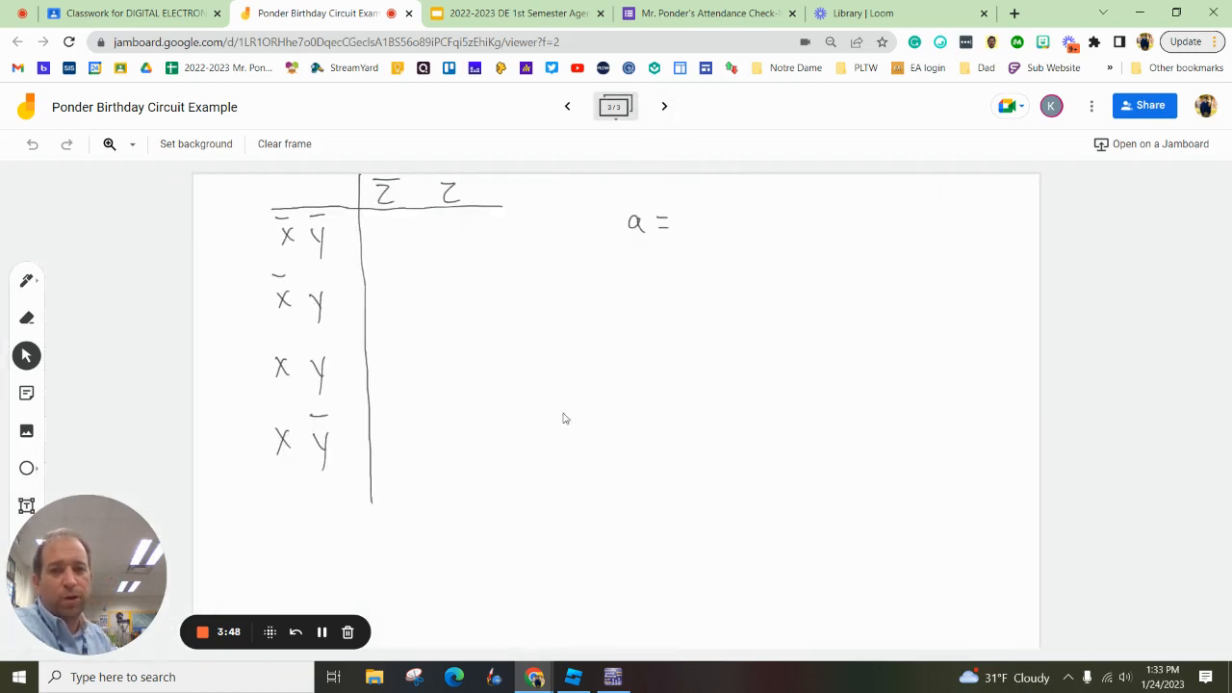
left_click(567, 106)
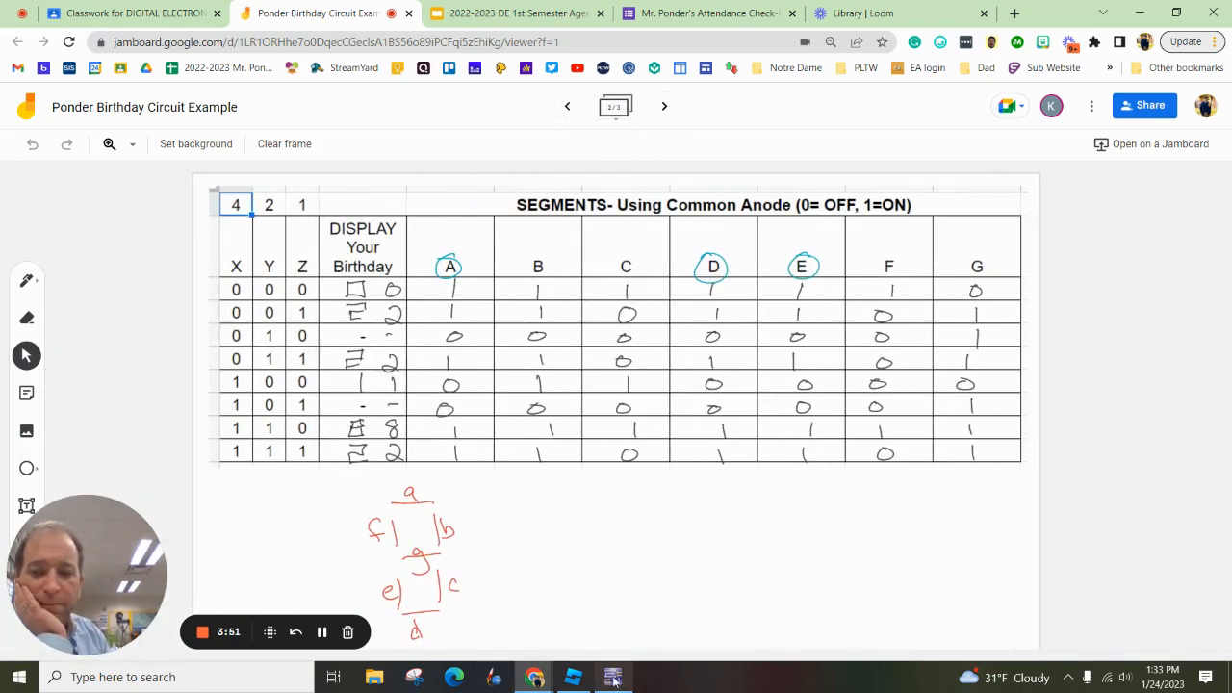
left_click(614, 677)
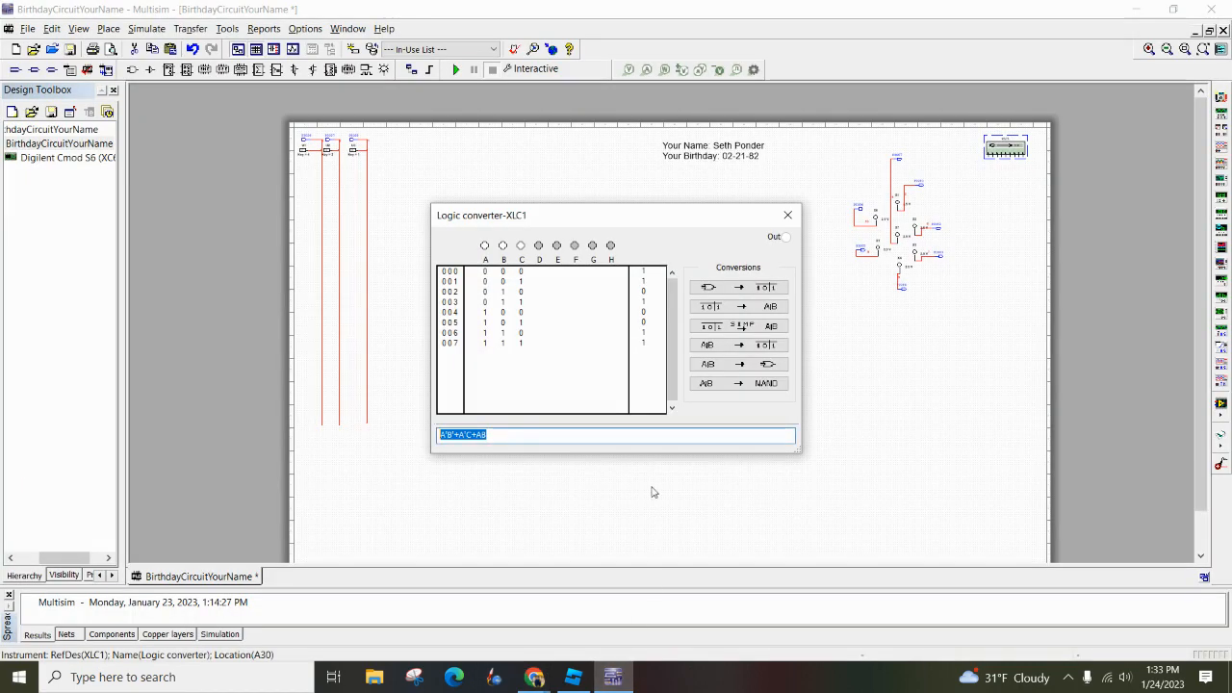
left_click(756, 385)
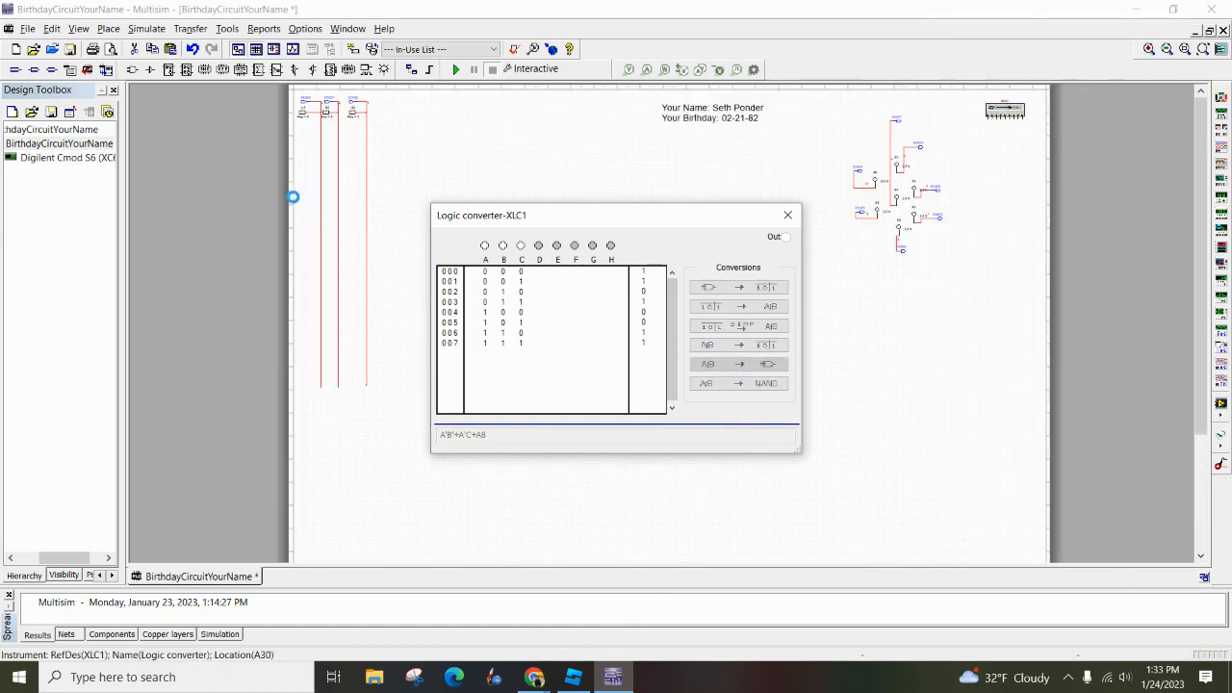
left_click(461, 162)
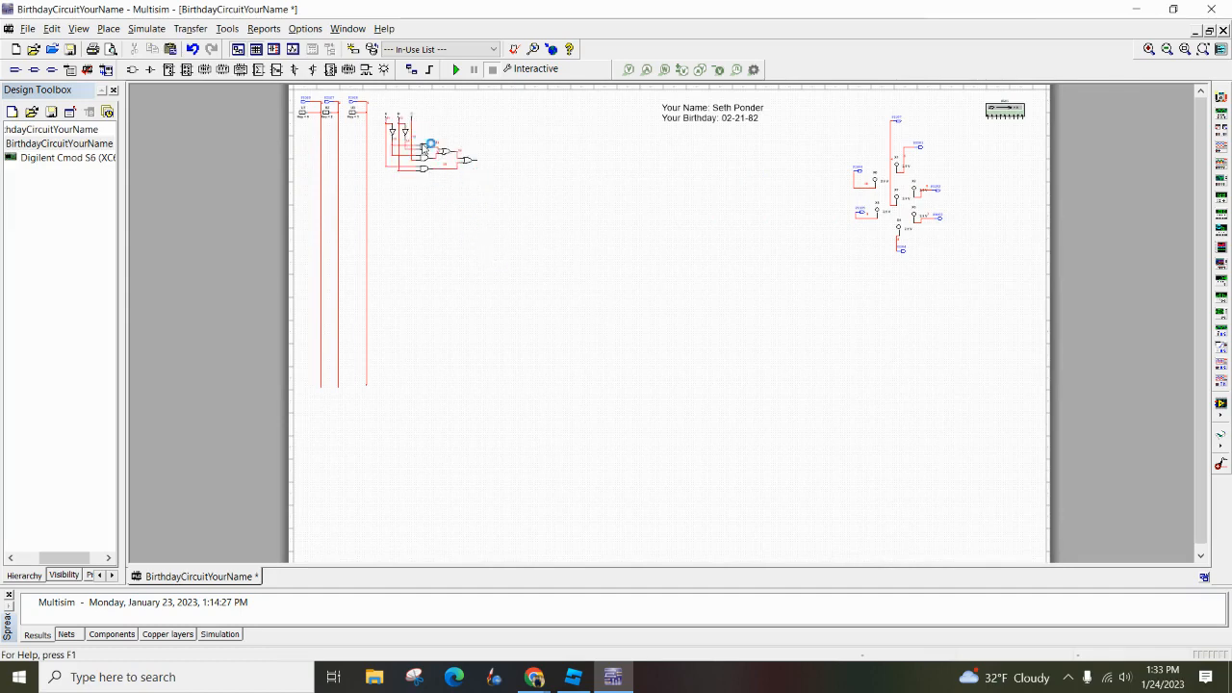
Generate a NAND-only version of the segment A expression from the logic converter, place it beside the AND-OR circuit, and delete it
double_click(1008, 113)
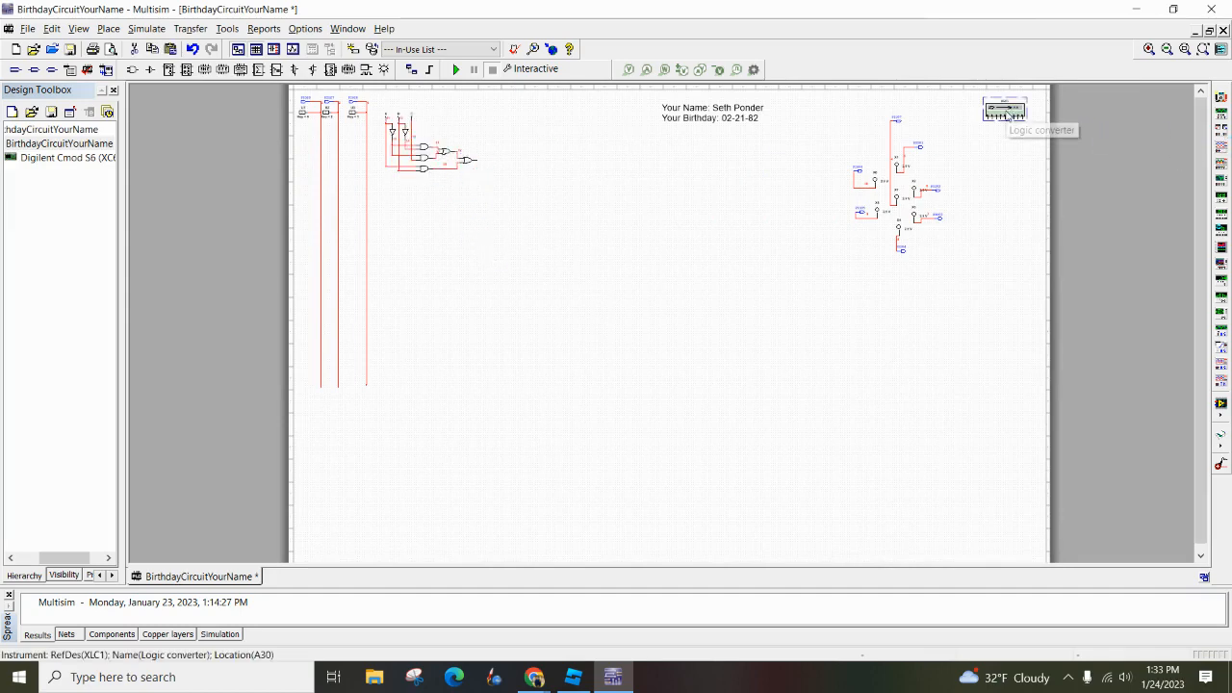
left_click(750, 383)
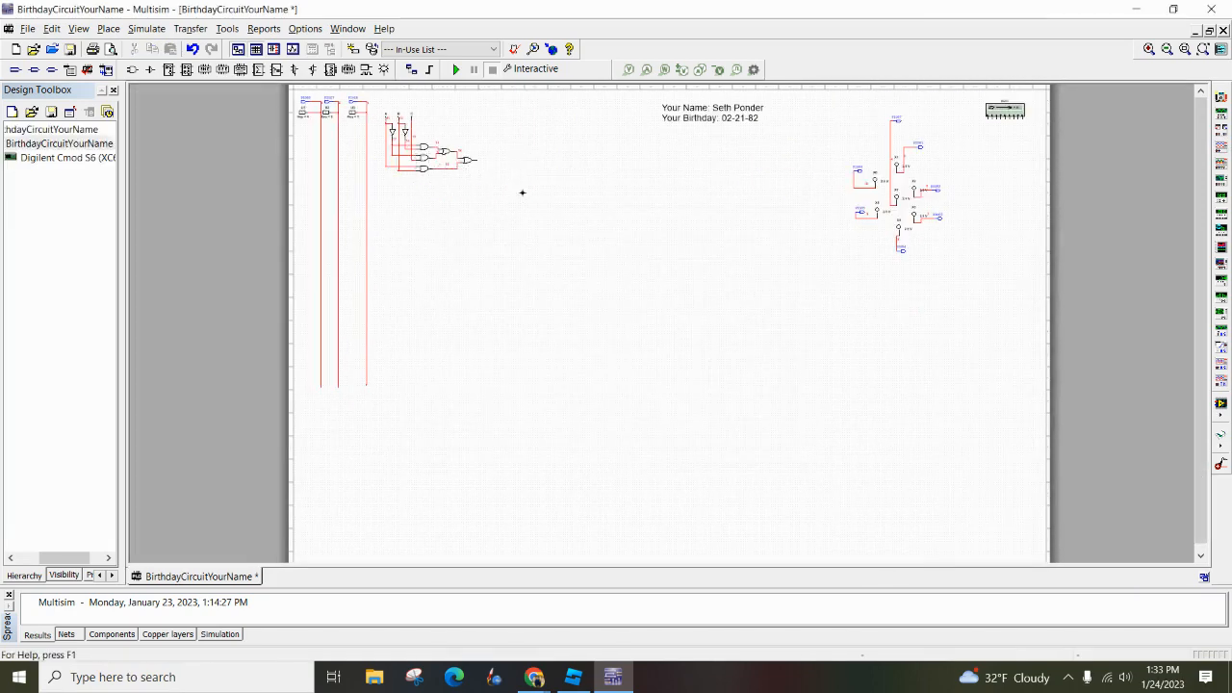
scroll(608, 347, "up", 3)
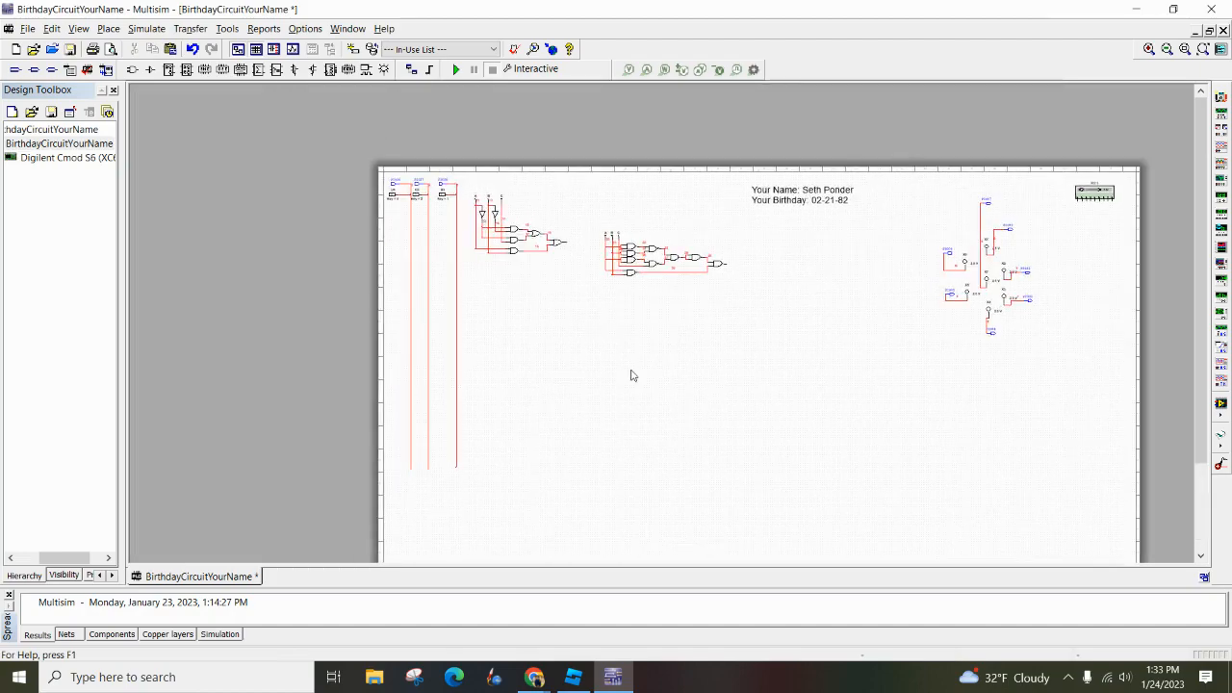
scroll(607, 312, "up", 2)
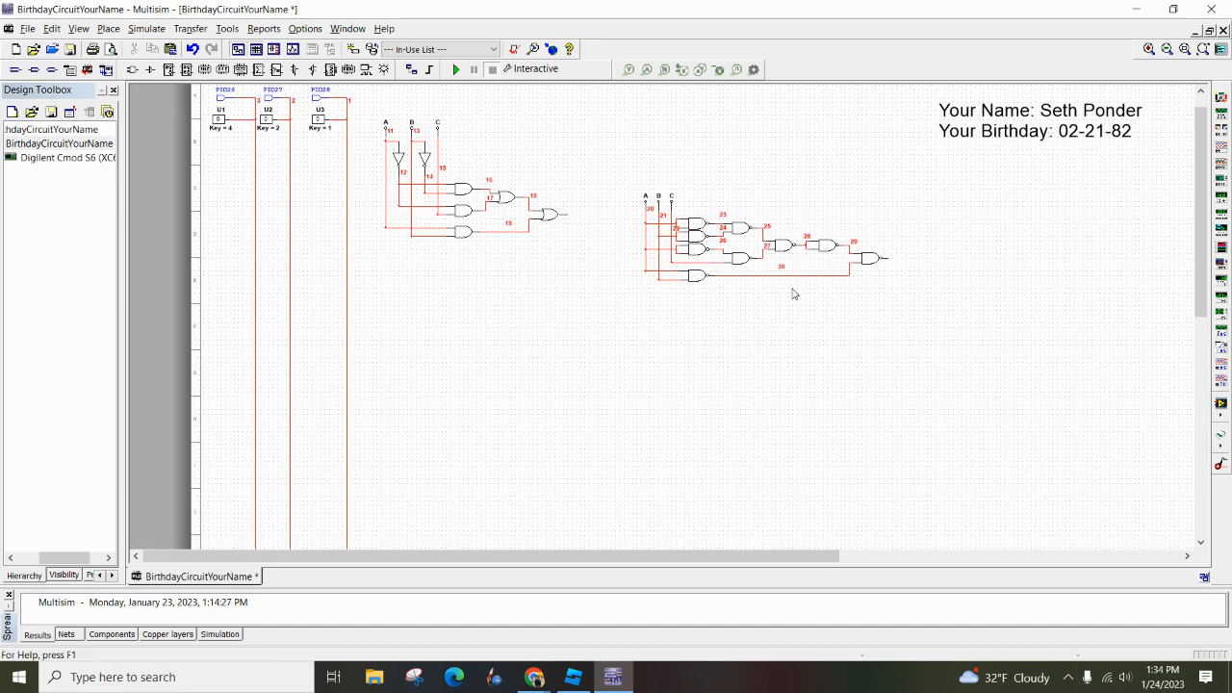
left_click_drag(624, 186, 910, 335)
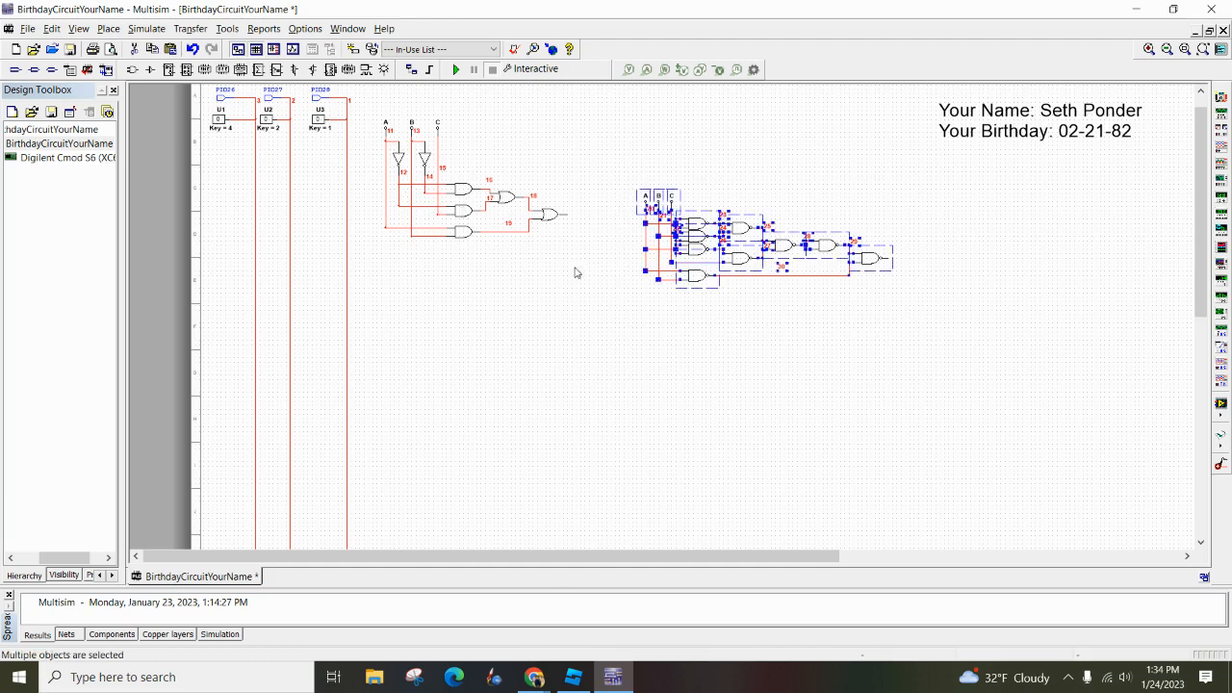
key("Delete")
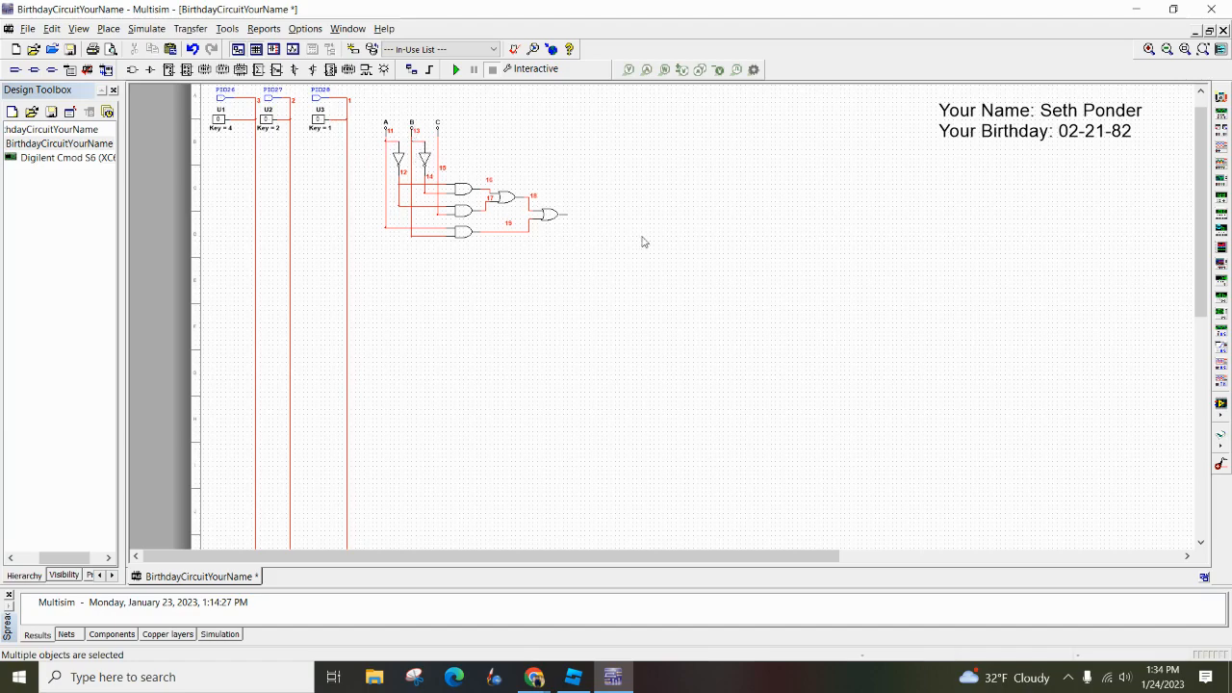
Place a junction on the vertical line of switch U3 (PIO28) and wire that line to input C of the gate circuit
scroll(680, 240, "up", 3)
scroll(680, 240, "down", 3)
scroll(681, 240, "down", 2)
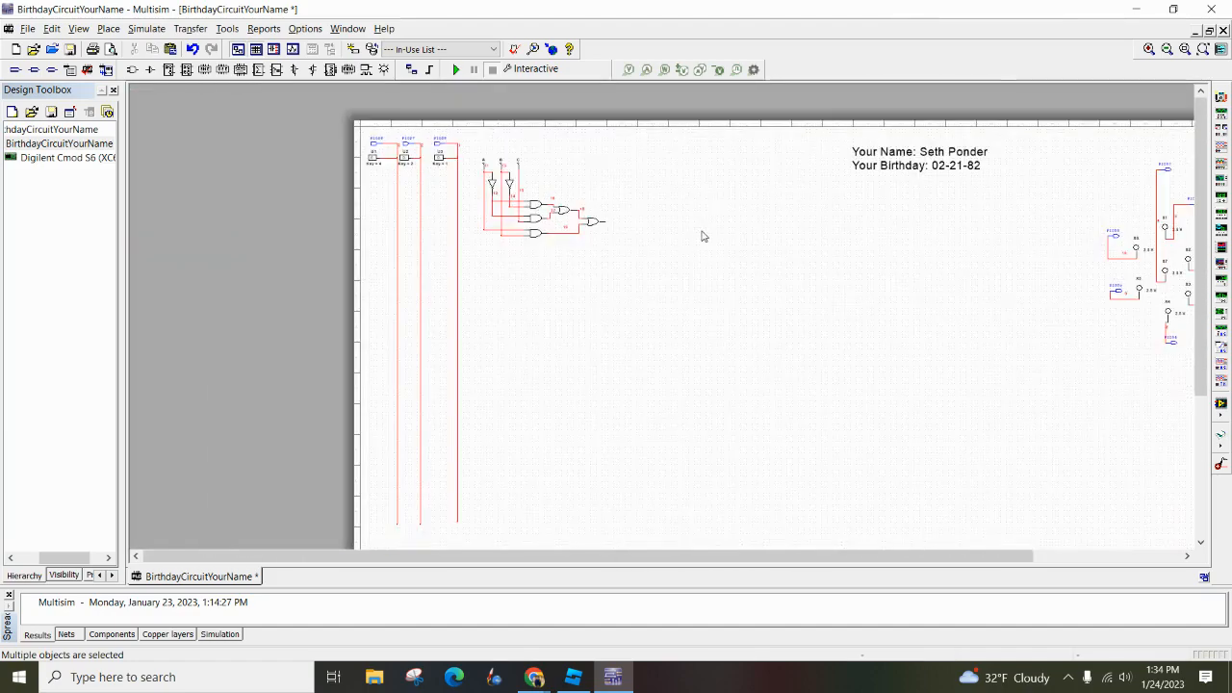
left_click_drag(706, 236, 555, 226)
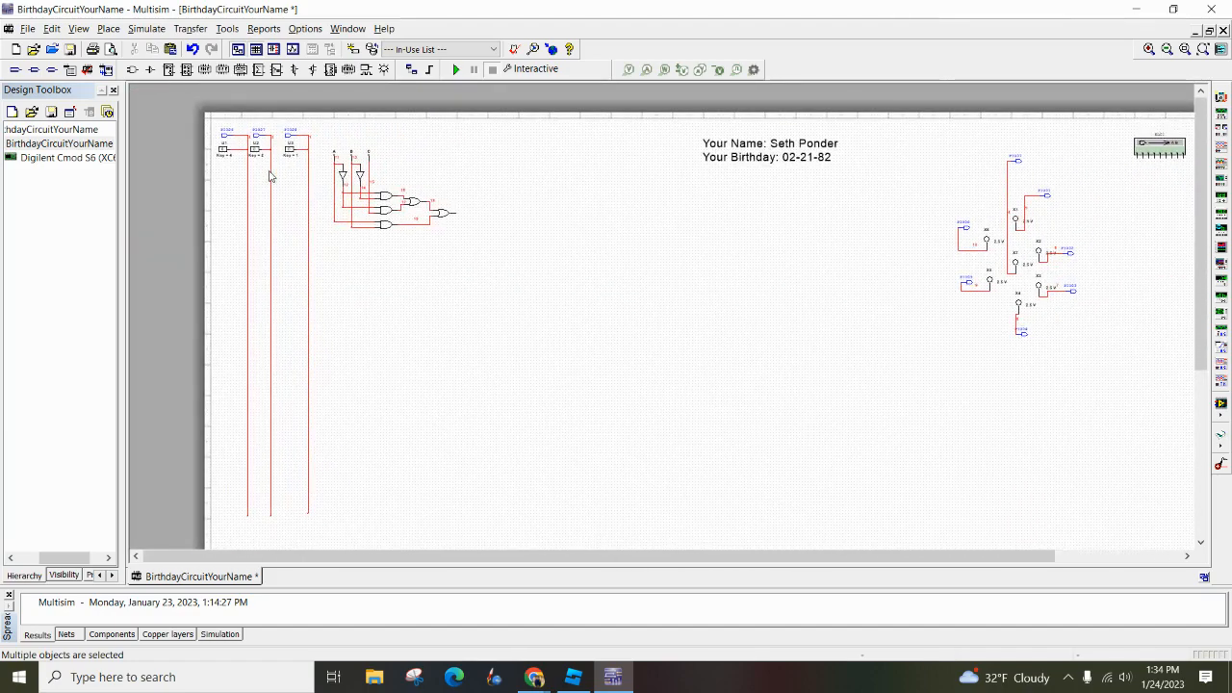
scroll(288, 182, "up", 4)
left_click_drag(289, 181, 531, 235)
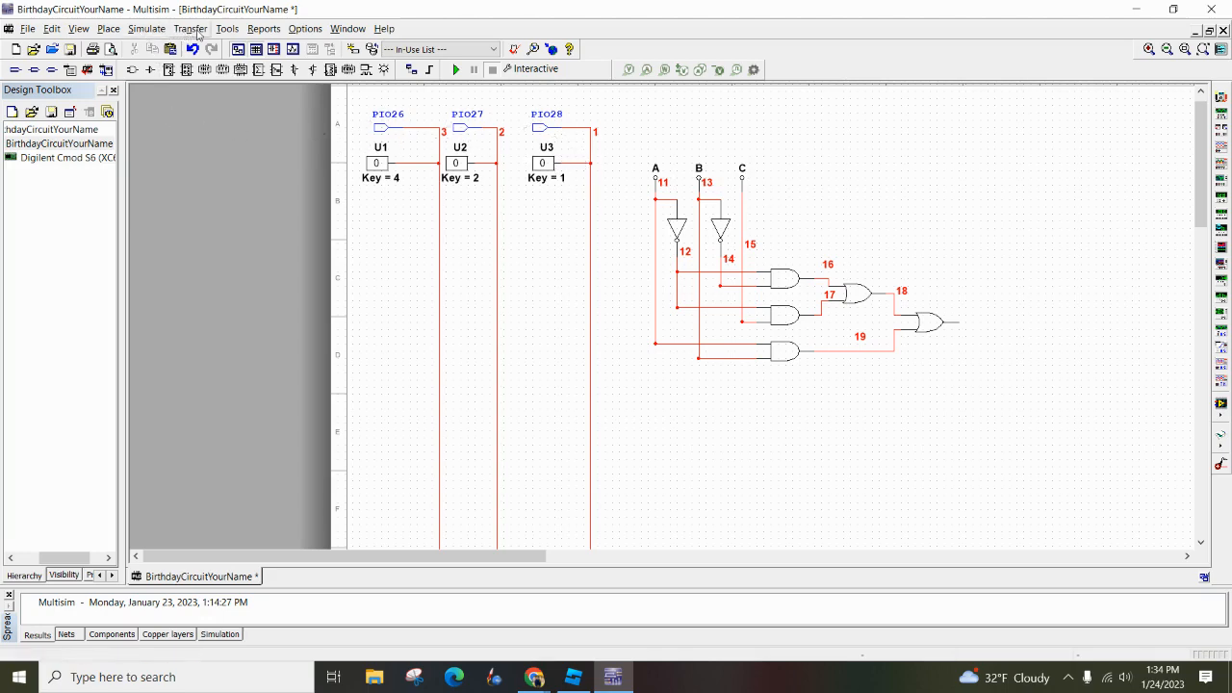
left_click(106, 29)
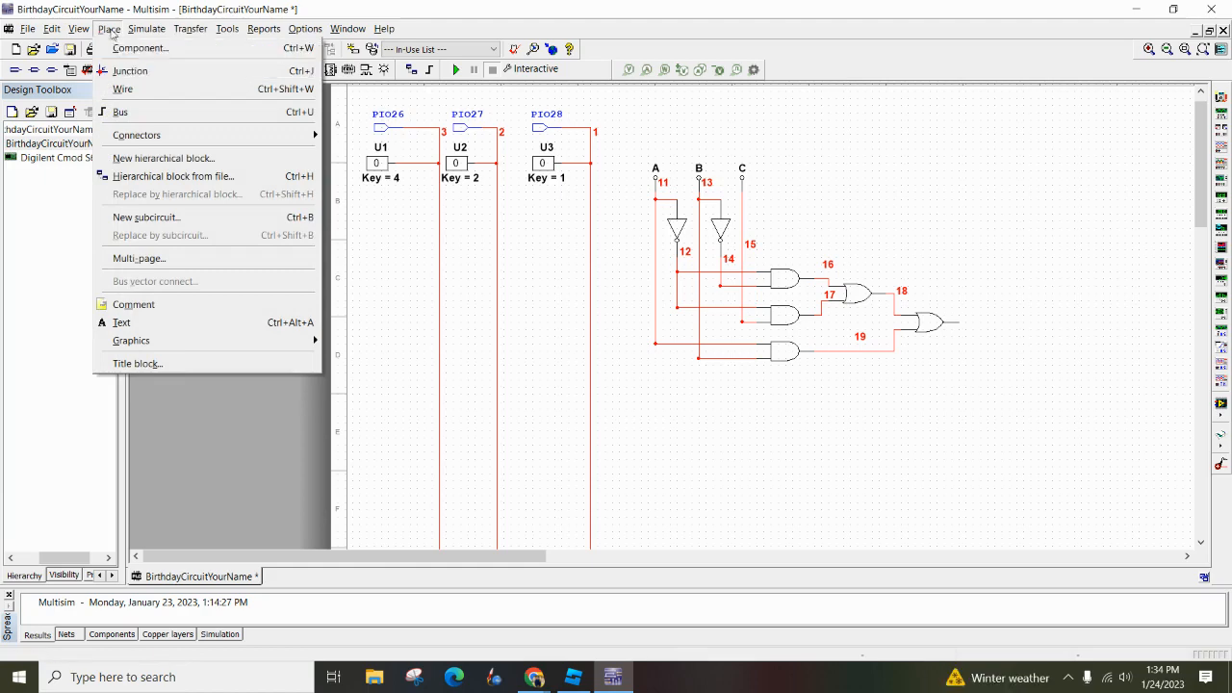
left_click(142, 73)
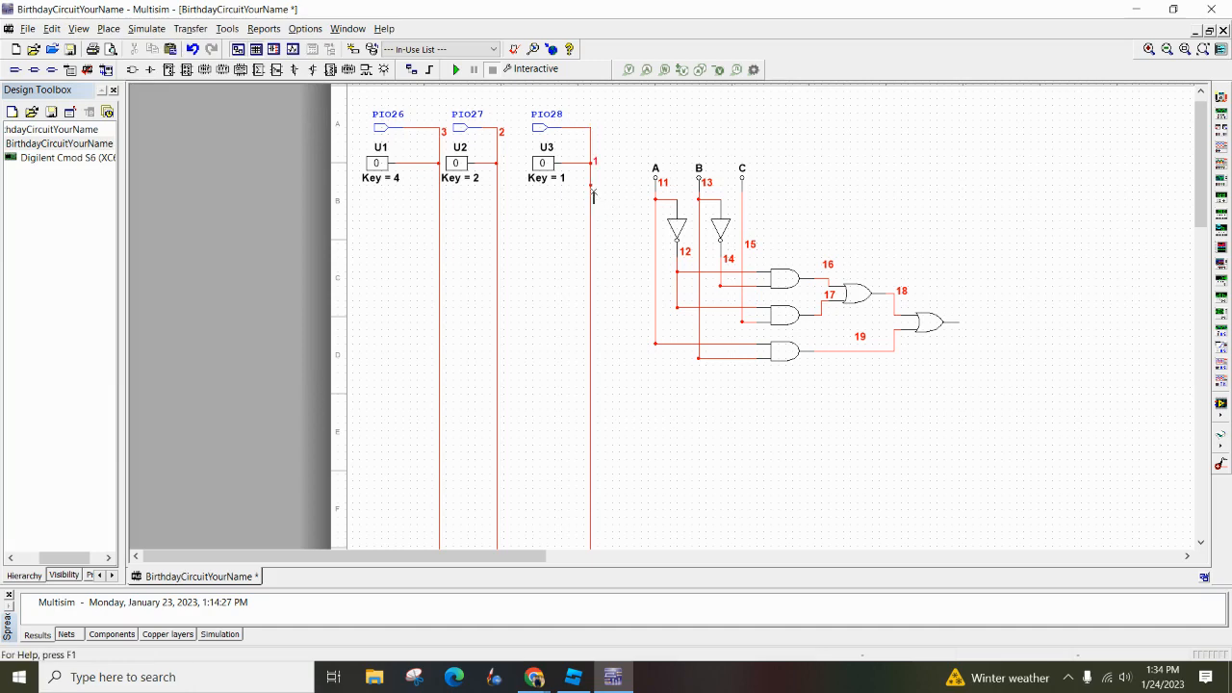
left_click(590, 187)
left_click(740, 200)
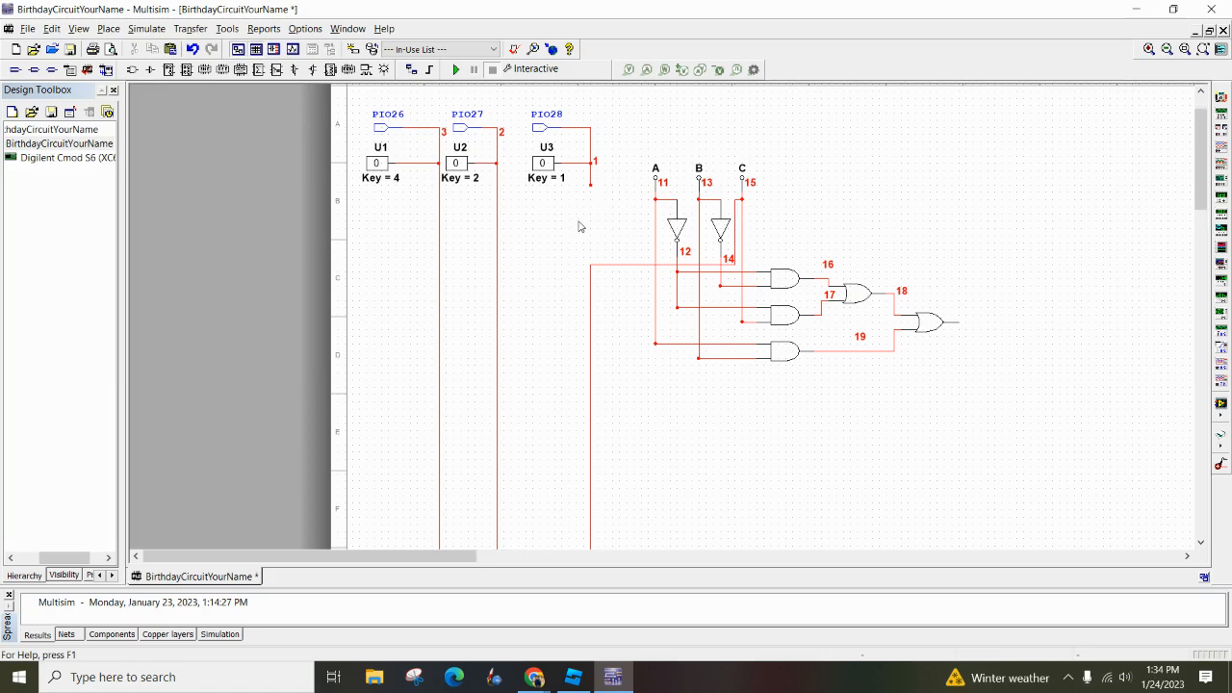
Reconnect the broken vertical line of switch U3 by wiring its loose upper end to the branch leading to input C
scroll(576, 241, "up", 2)
scroll(589, 284, "down", 1)
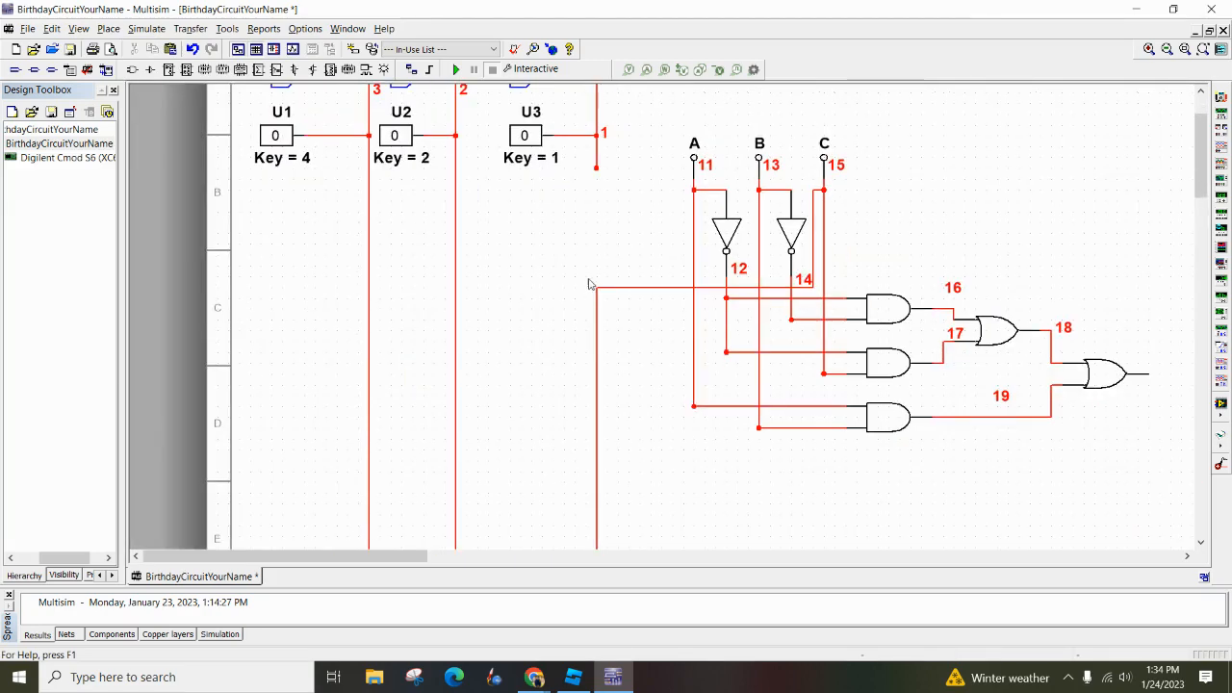
left_click(597, 168)
left_click(597, 287)
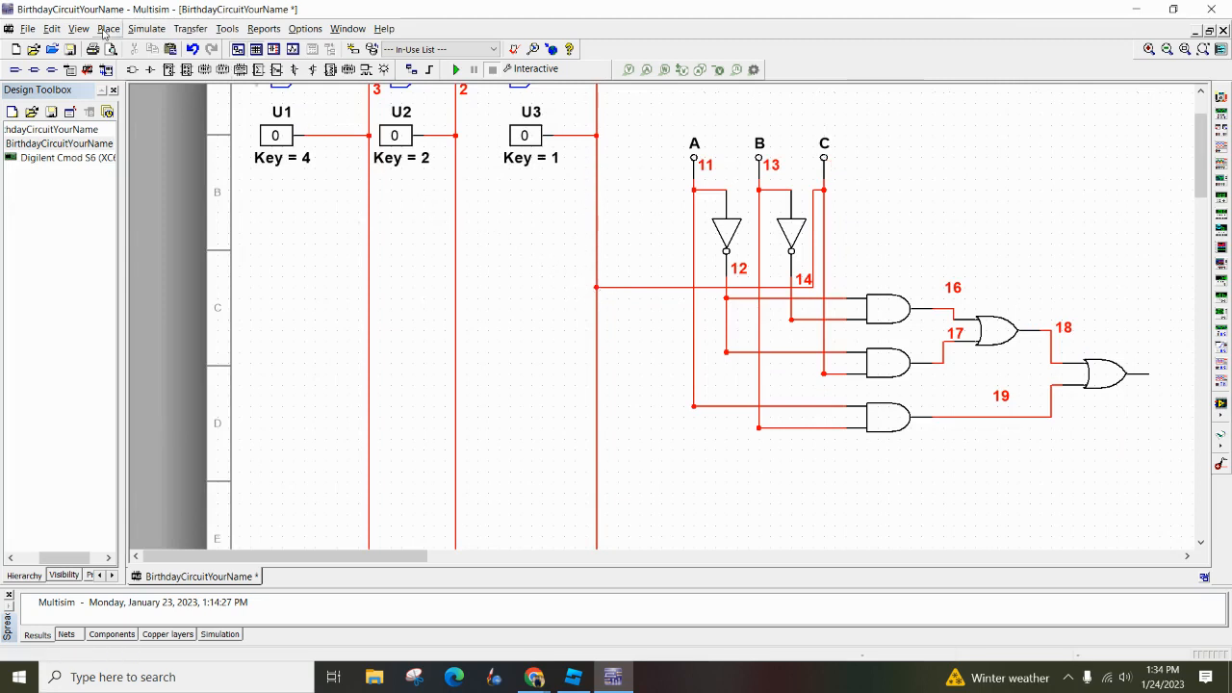
Place a junction on the vertical line of switch U2 (PIO27) and wire it to input B of the gate circuit
left_click(106, 29)
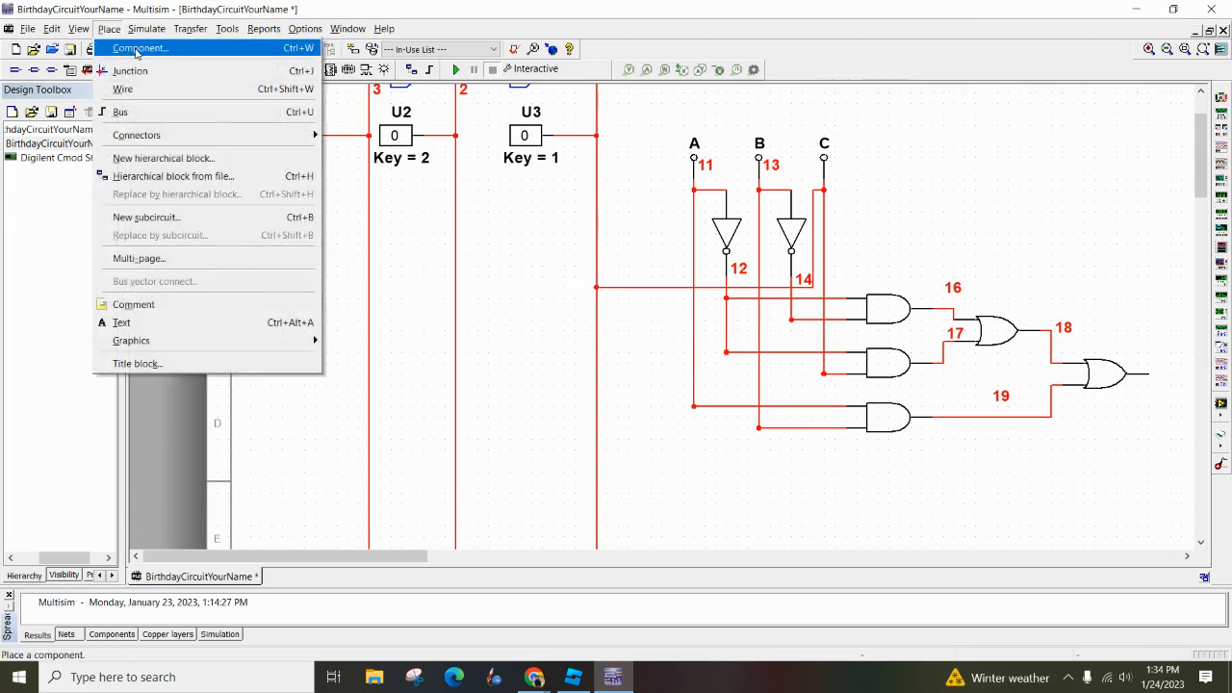
left_click(130, 71)
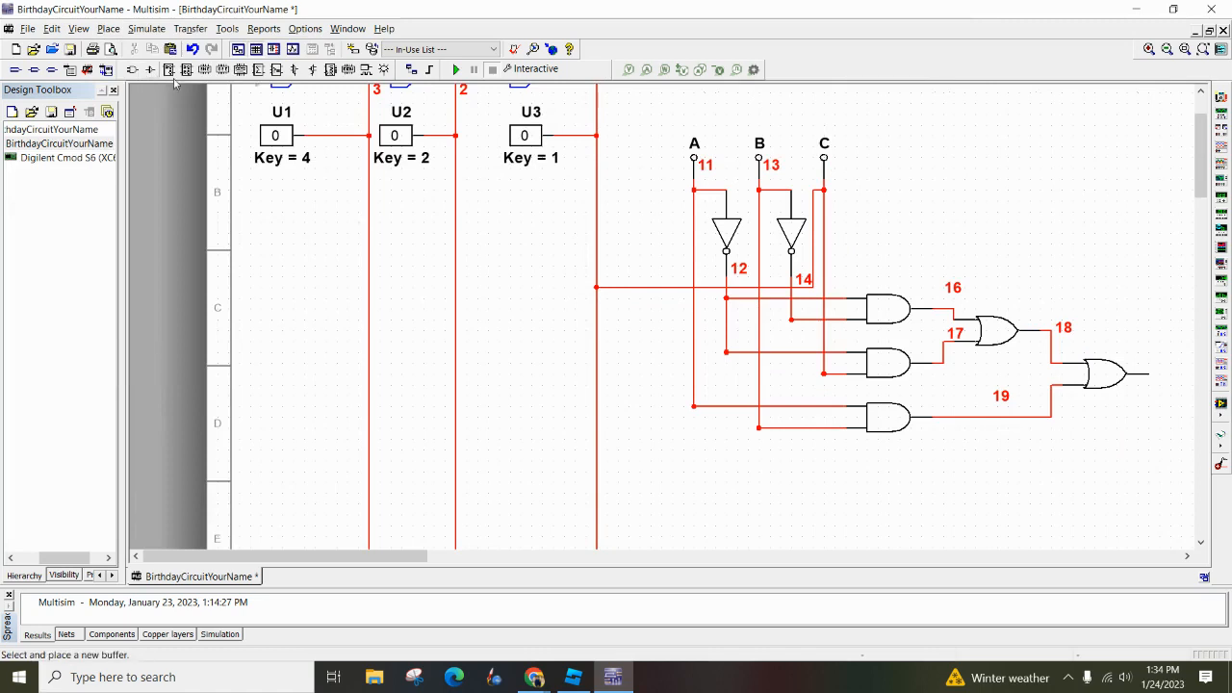
left_click(455, 188)
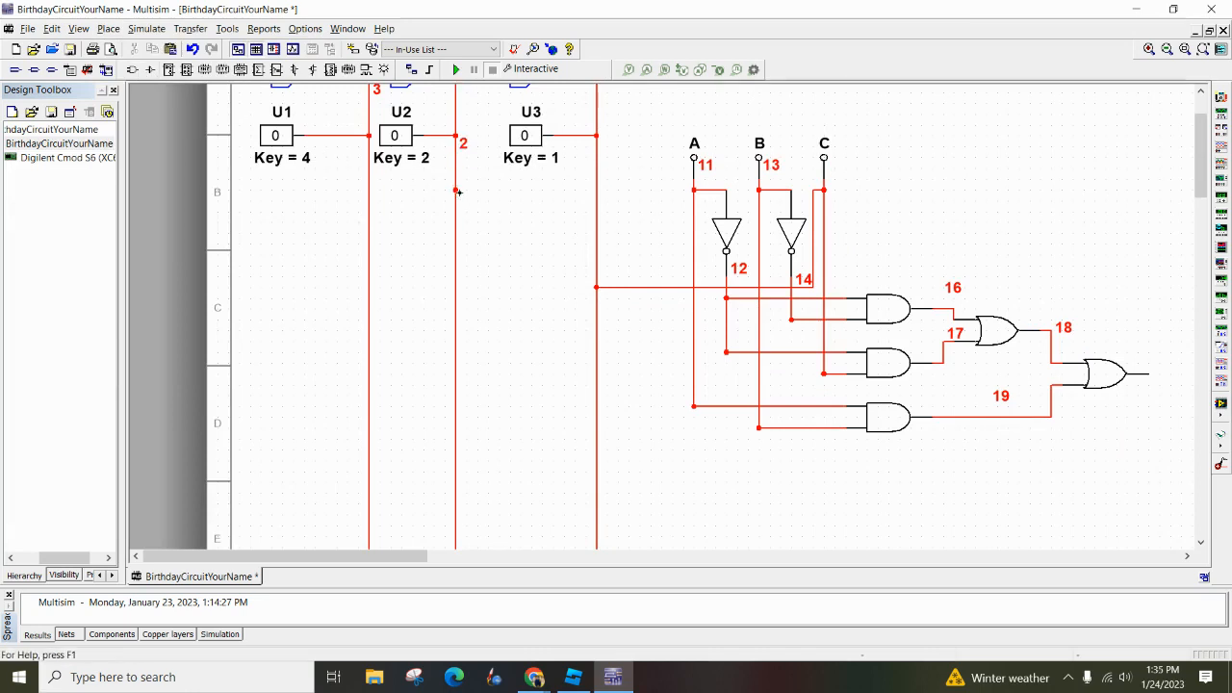
left_click(455, 190)
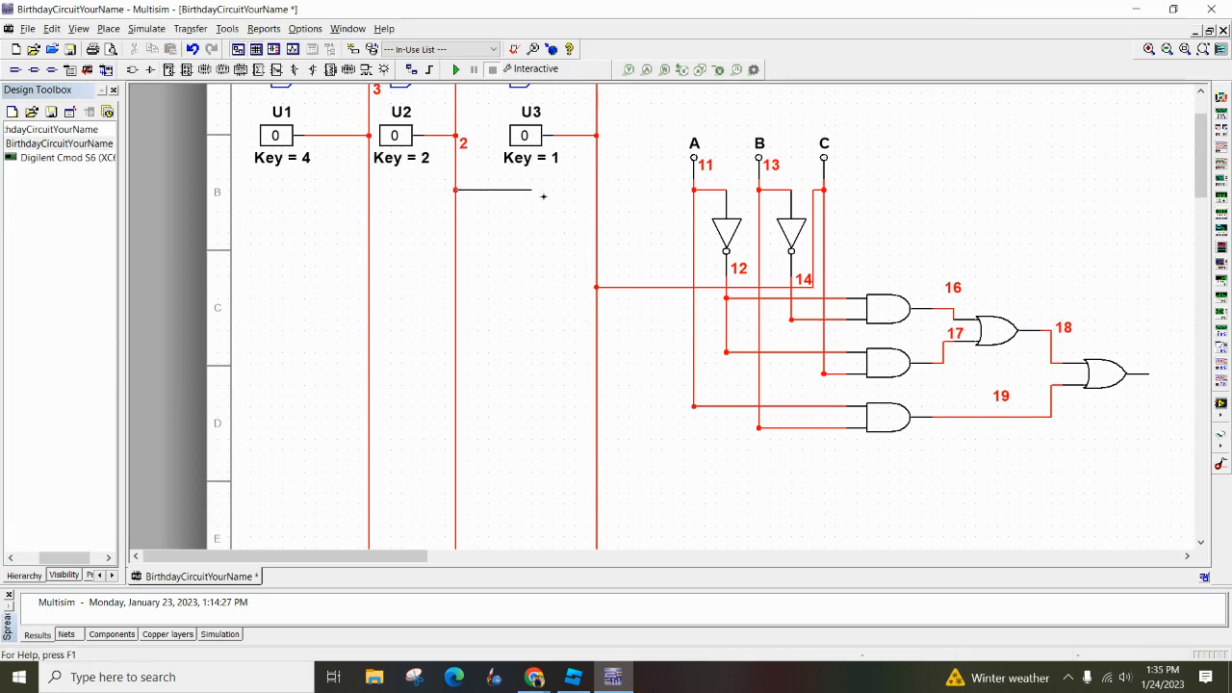
left_click(758, 221)
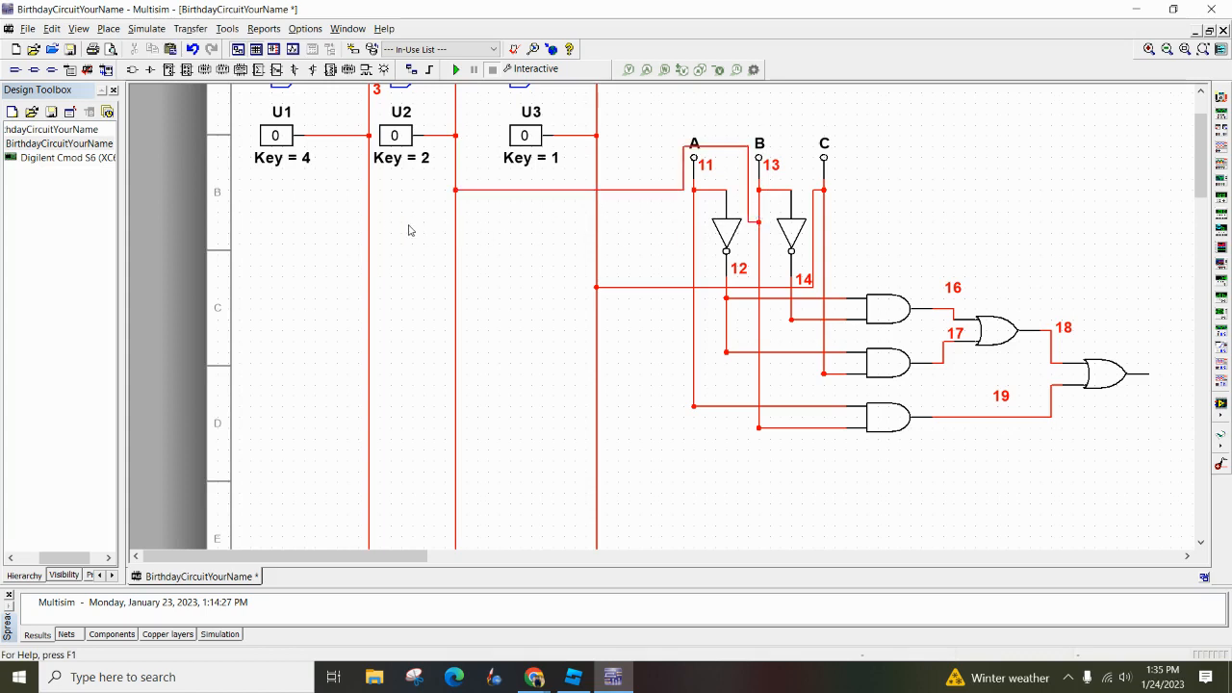
Add a junction on the vertical line of switch U1 (PIO26), wire the line to input A, and close the gap left in it
left_click(109, 28)
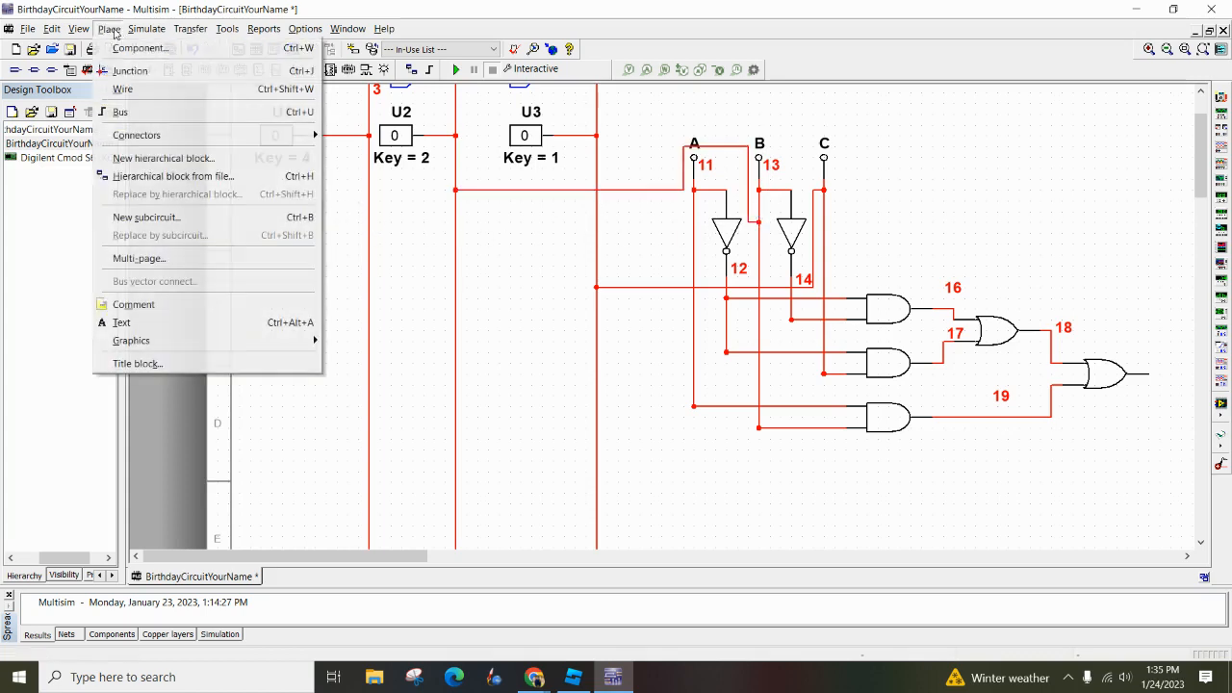
left_click(129, 71)
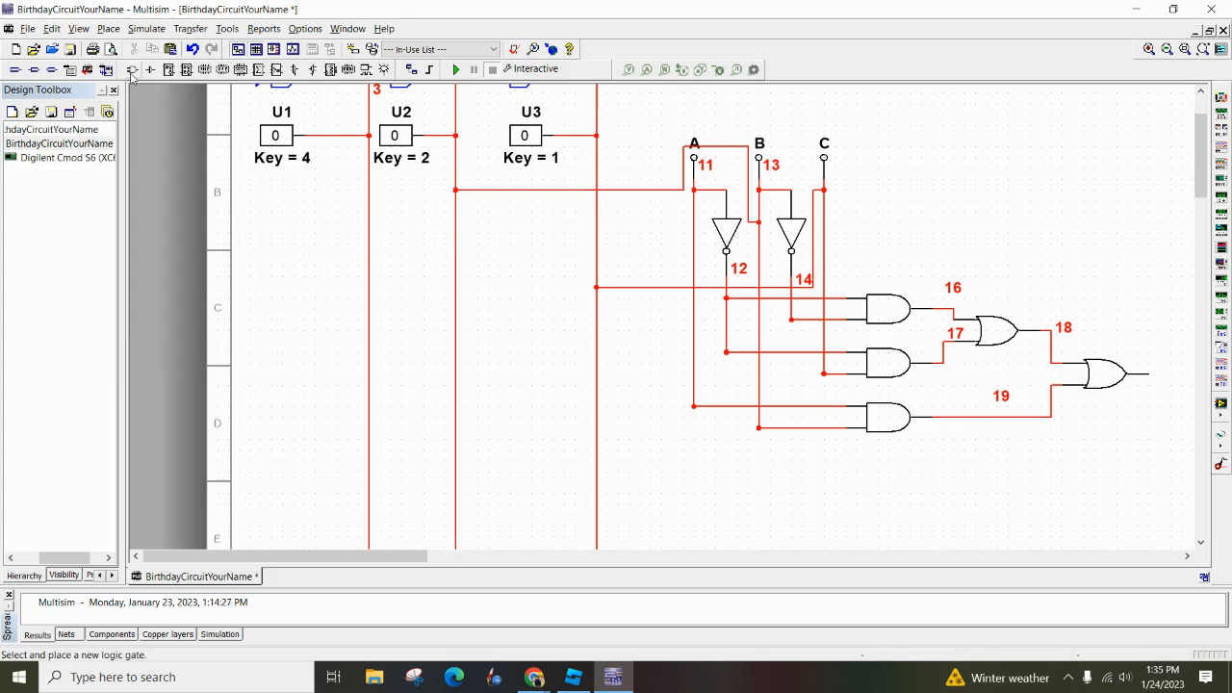
left_click(369, 200)
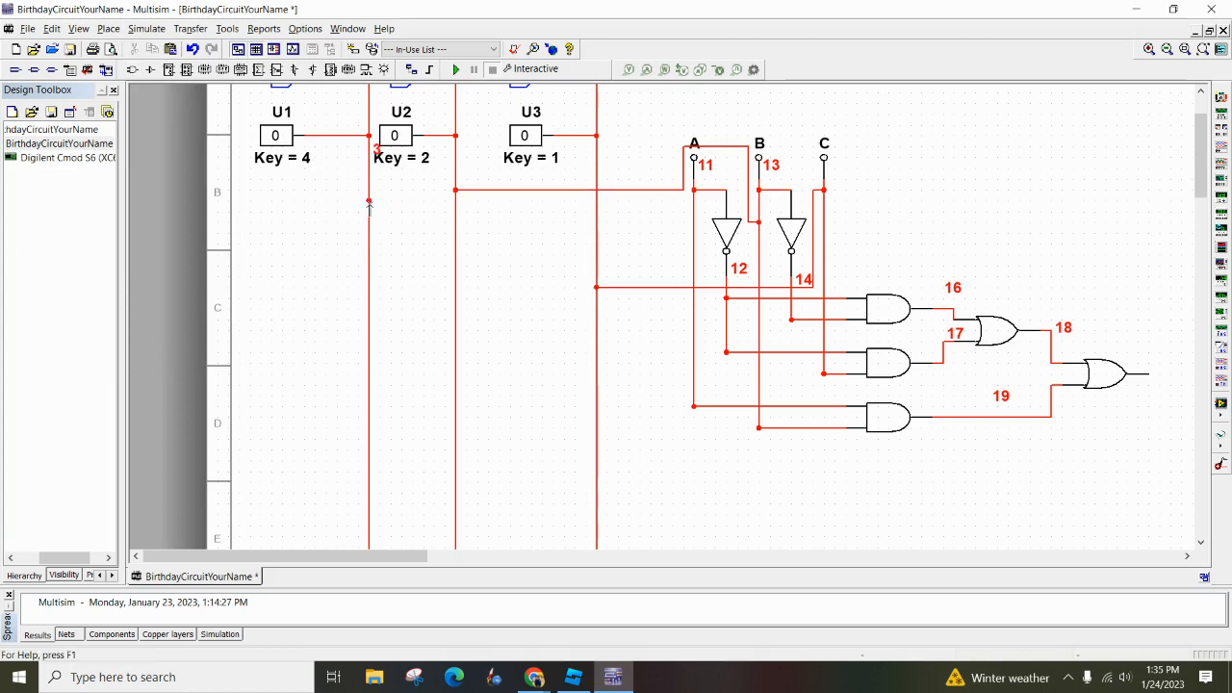
left_click(369, 221)
left_click(693, 223)
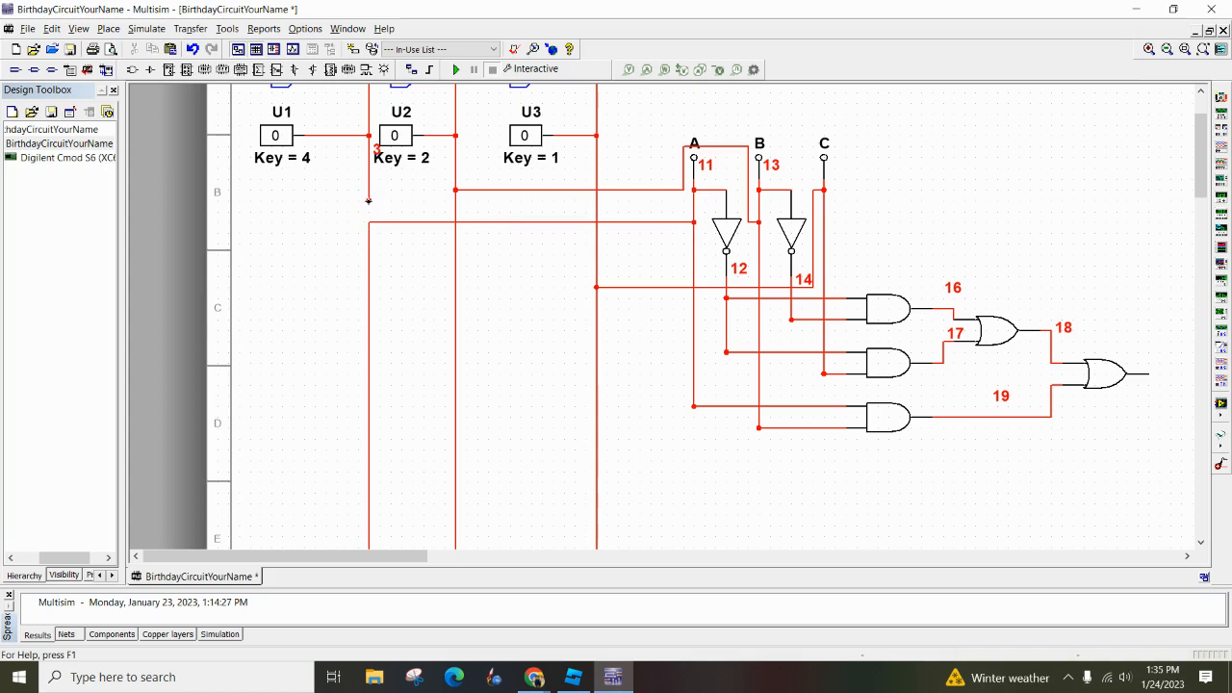
left_click(369, 221)
Wire the output of the final OR gate across the sheet to the long vertical line feeding probe X7
scroll(938, 241, "down", 4)
left_click_drag(968, 238, 461, 232)
scroll(461, 232, "down", 3)
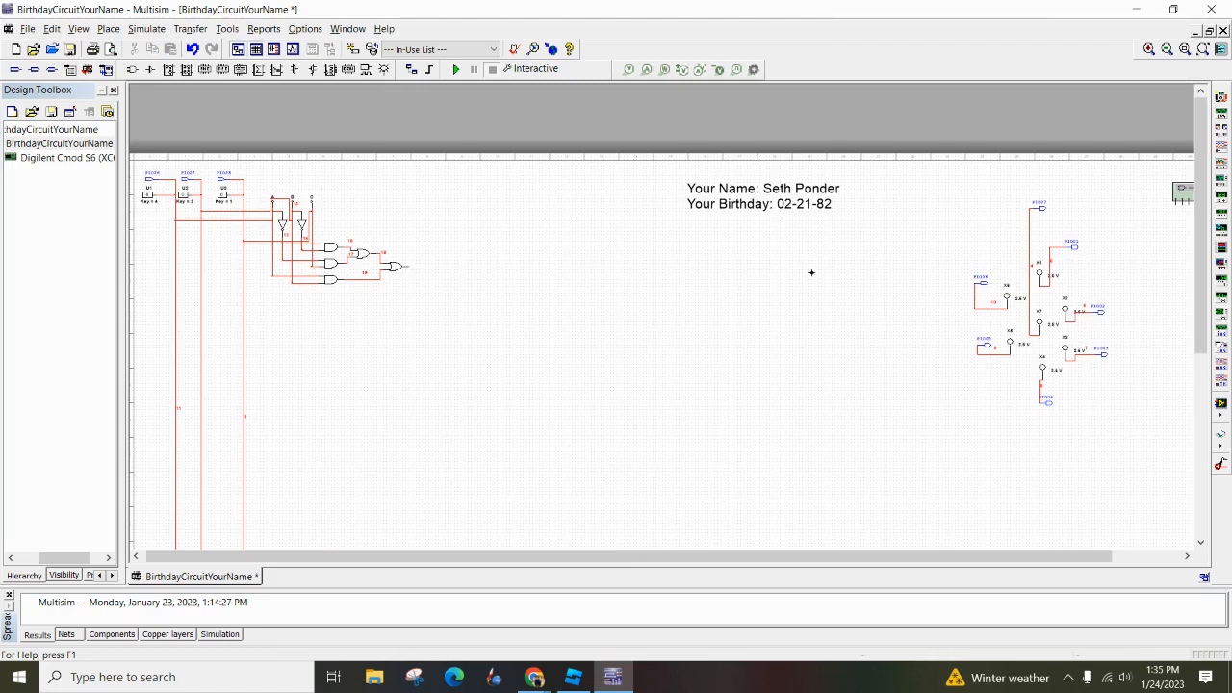
left_click(1028, 234)
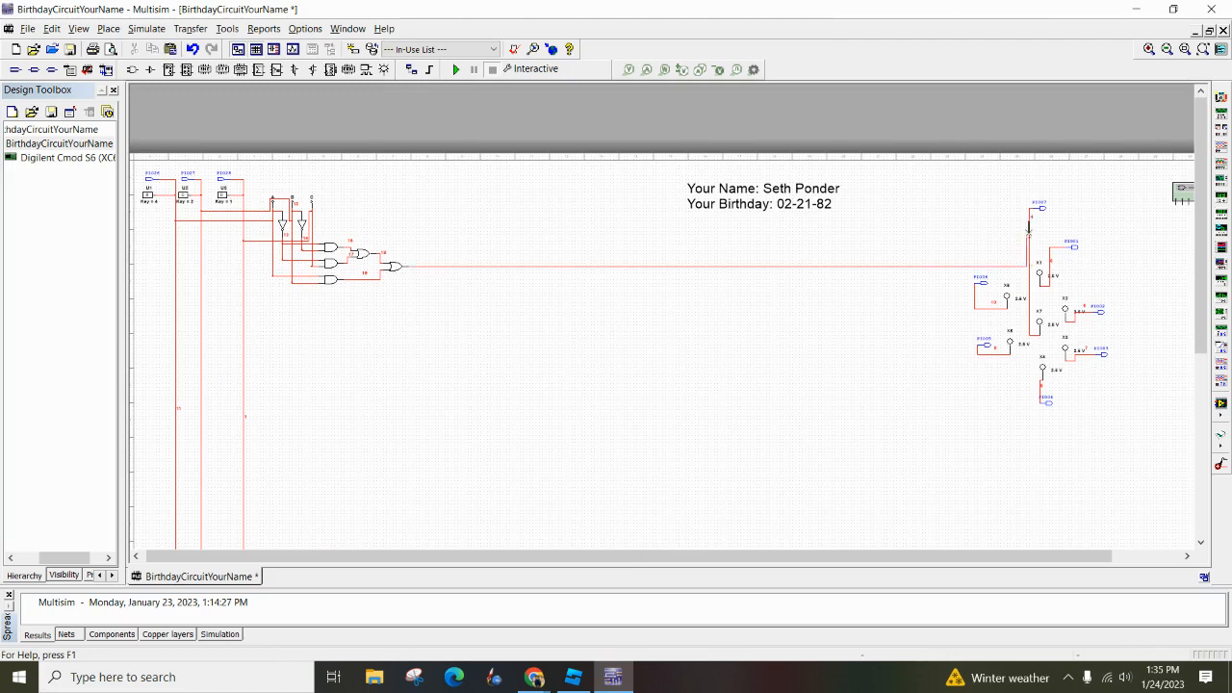
Run the interactive simulation to test the new output wire, stop it, and undo that wire
left_click(456, 69)
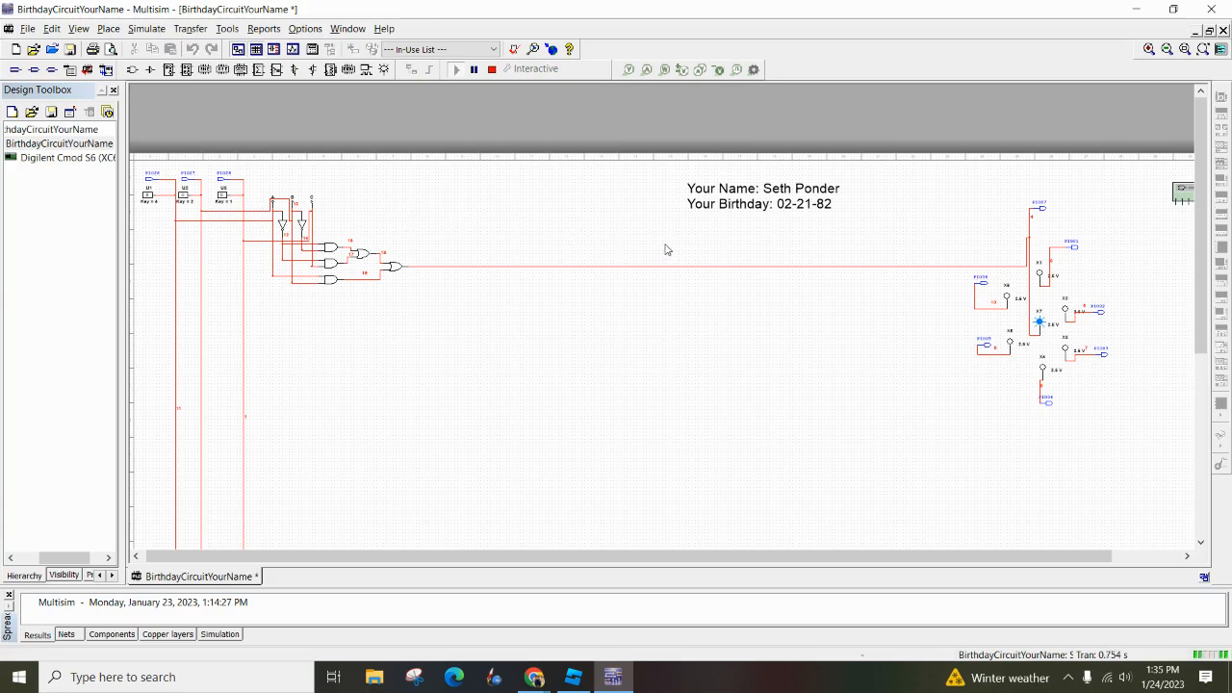
left_click(492, 69)
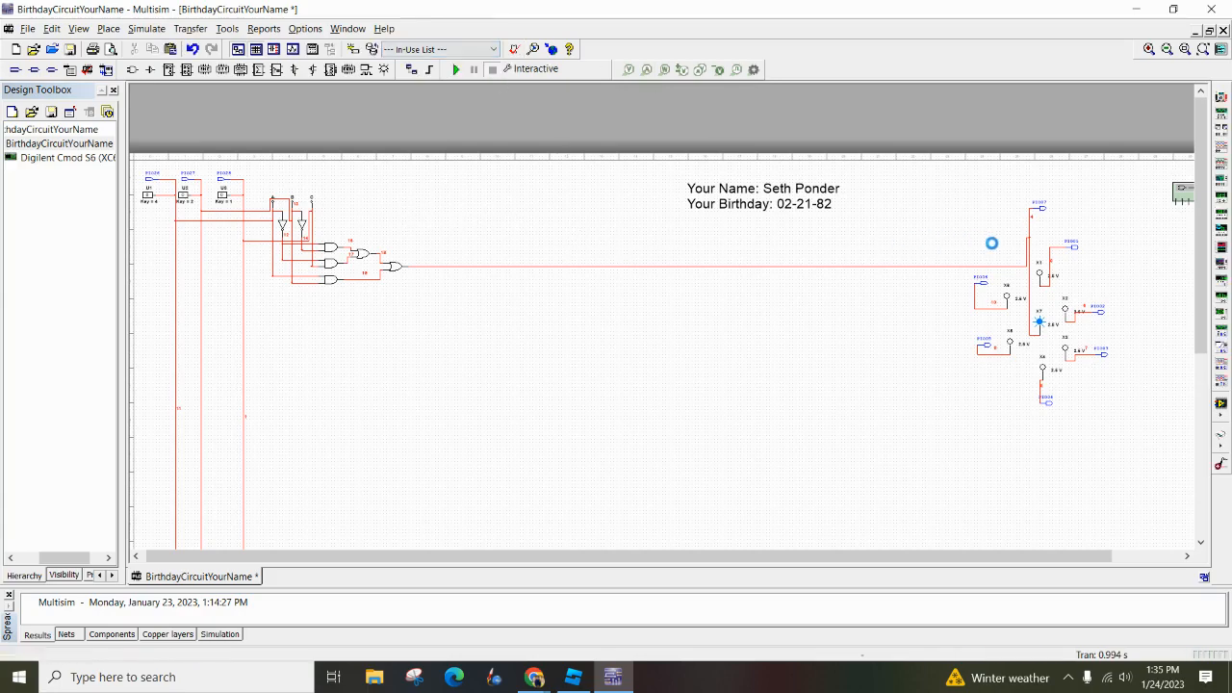
scroll(1007, 256, "down", 2)
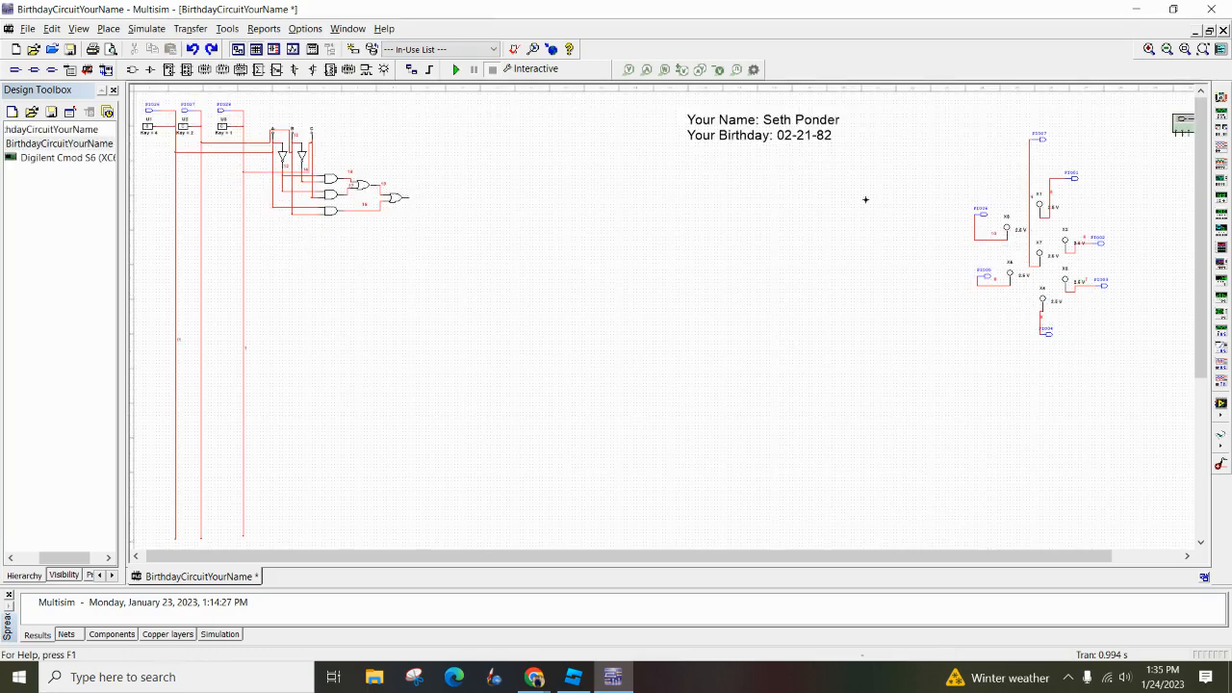
Wire the output of the final OR gate to the line joining probe X1 and PIO01, and start the interactive simulation
left_click(1029, 197)
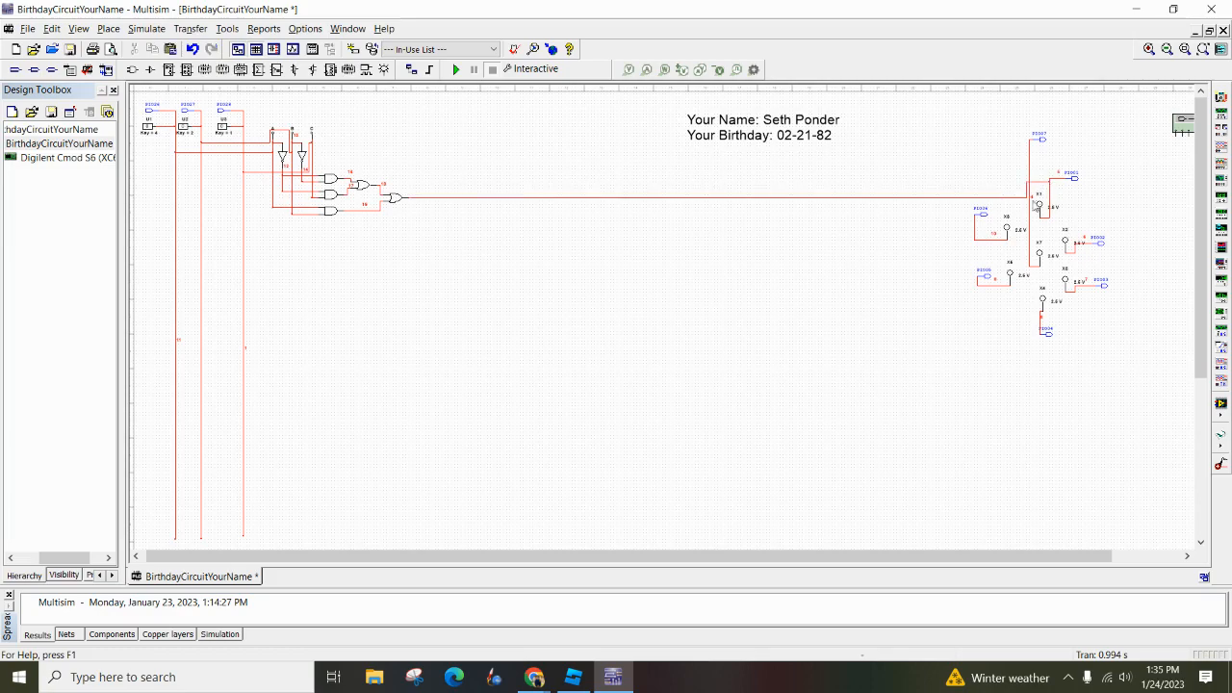
left_click(457, 70)
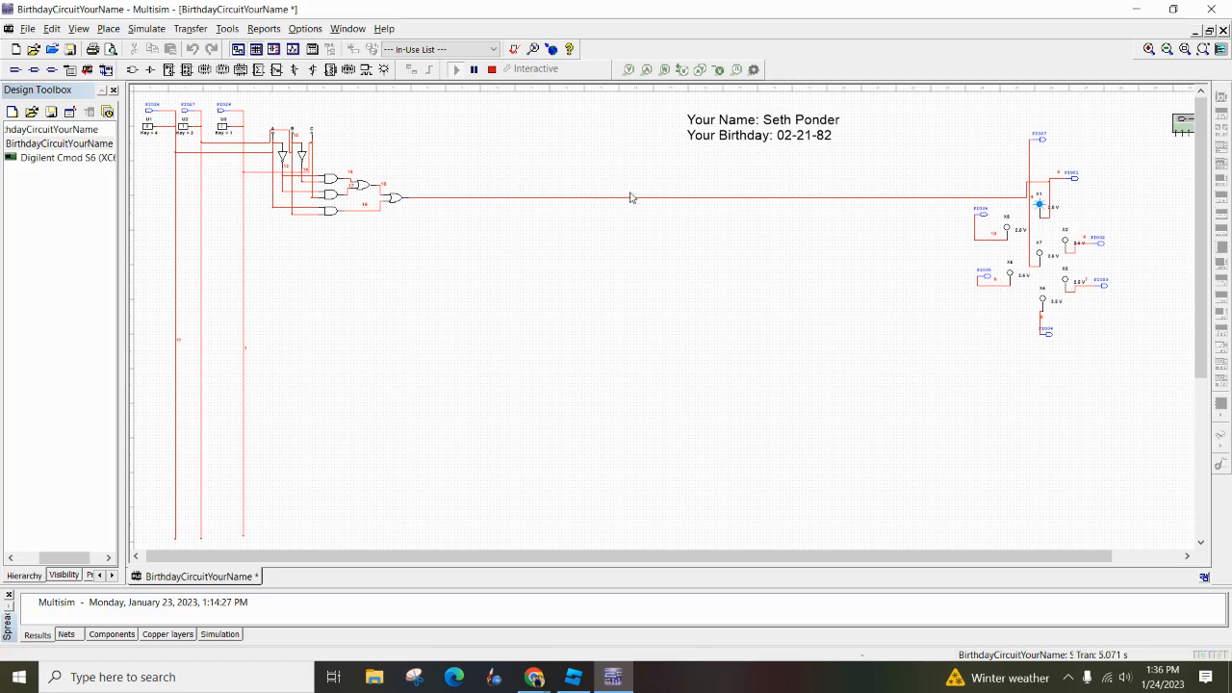
Test switch combinations on U1, U2 and U3 against segment A's column in the Jamboard truth table, watching probe X1, and stop the simulation
scroll(163, 127, "up", 2)
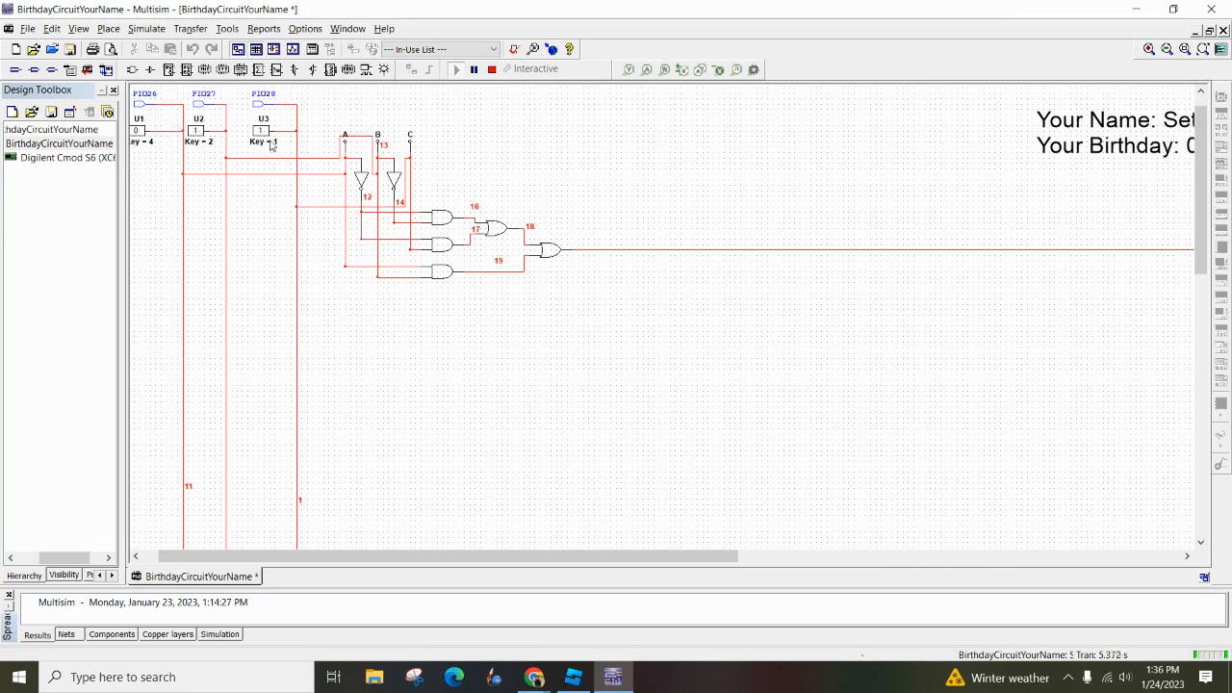
scroll(510, 154, "down", 4)
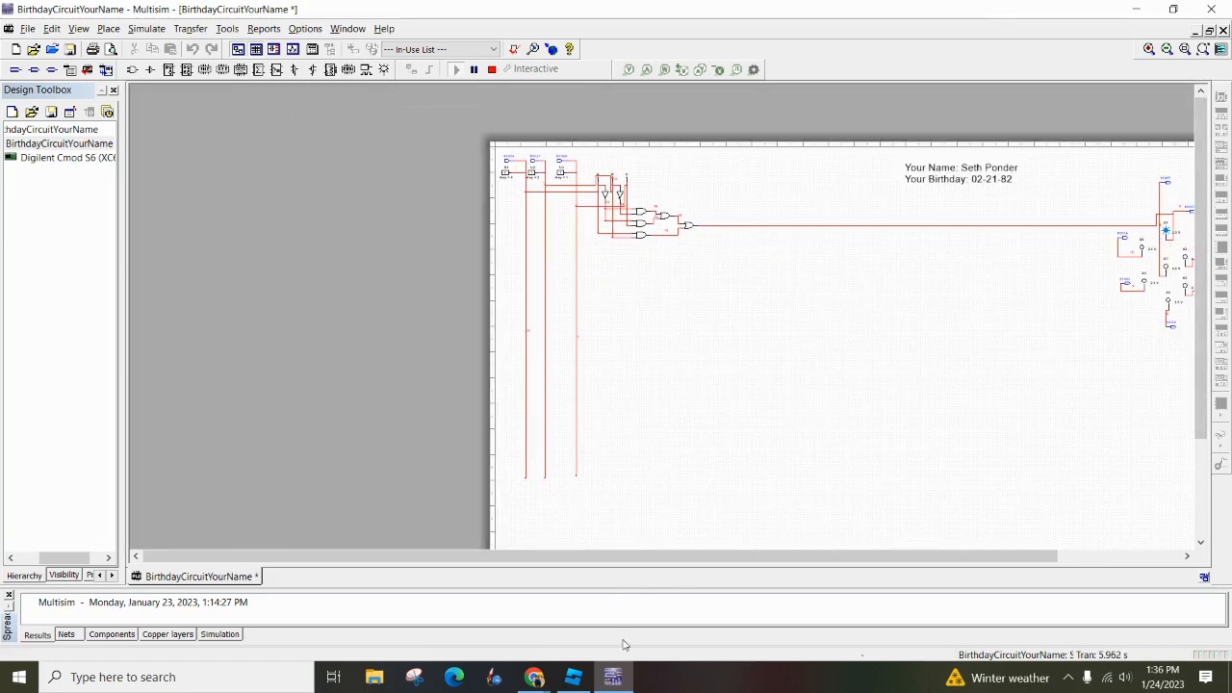
mouse_move(535, 678)
left_click(395, 614)
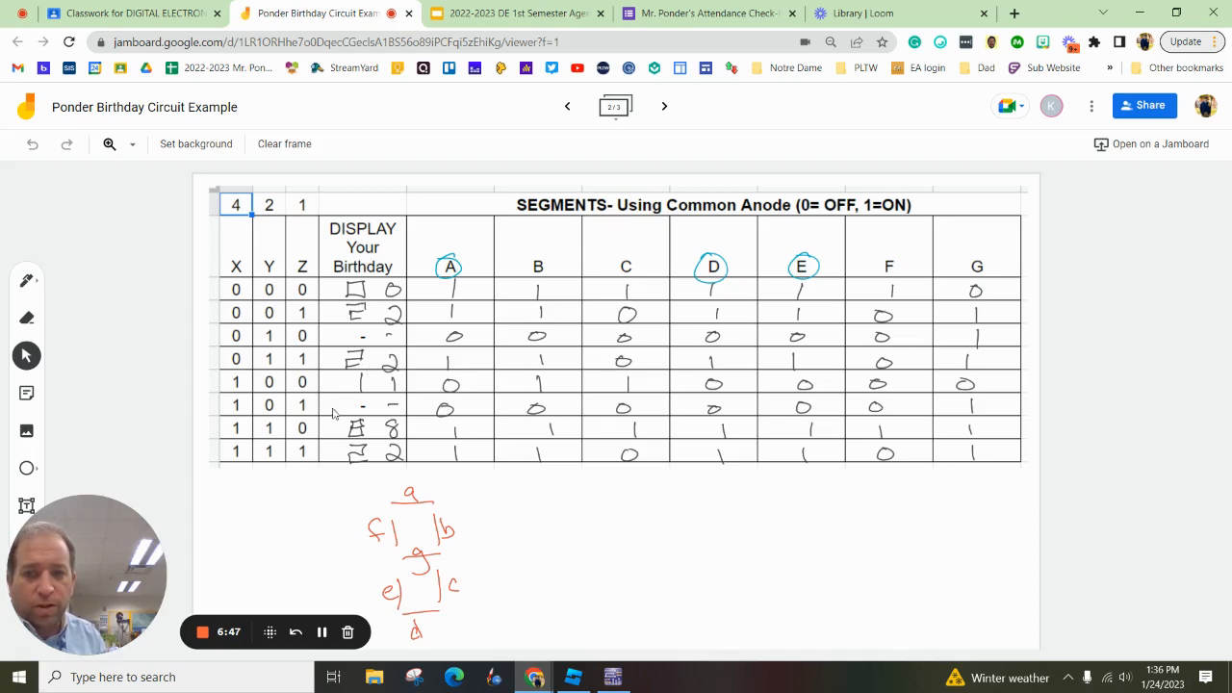
left_click(613, 677)
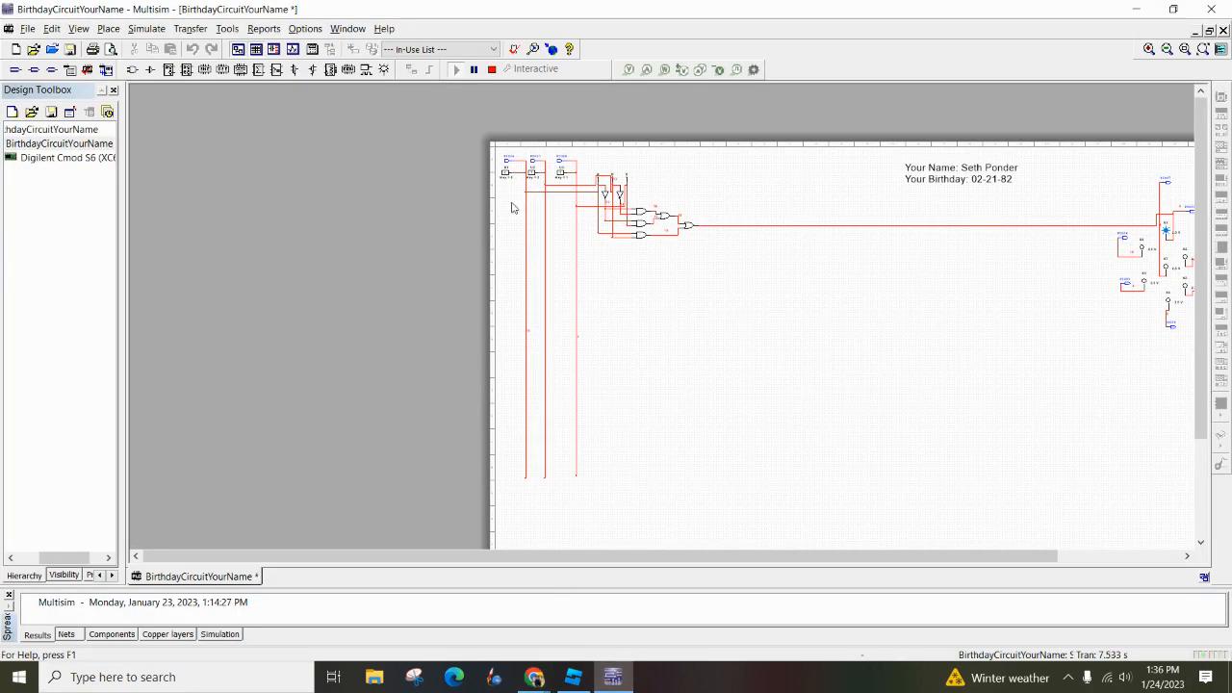
scroll(517, 181, "up", 2)
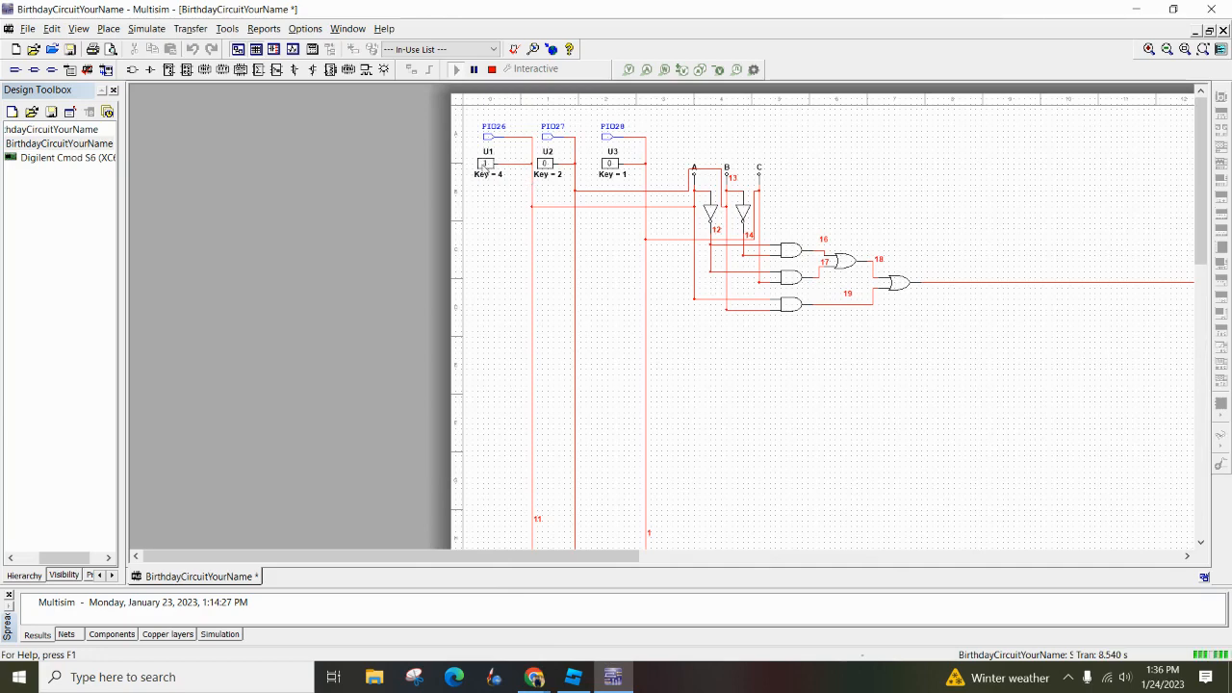
scroll(953, 239, "down", 2)
left_click_drag(814, 223, 536, 230)
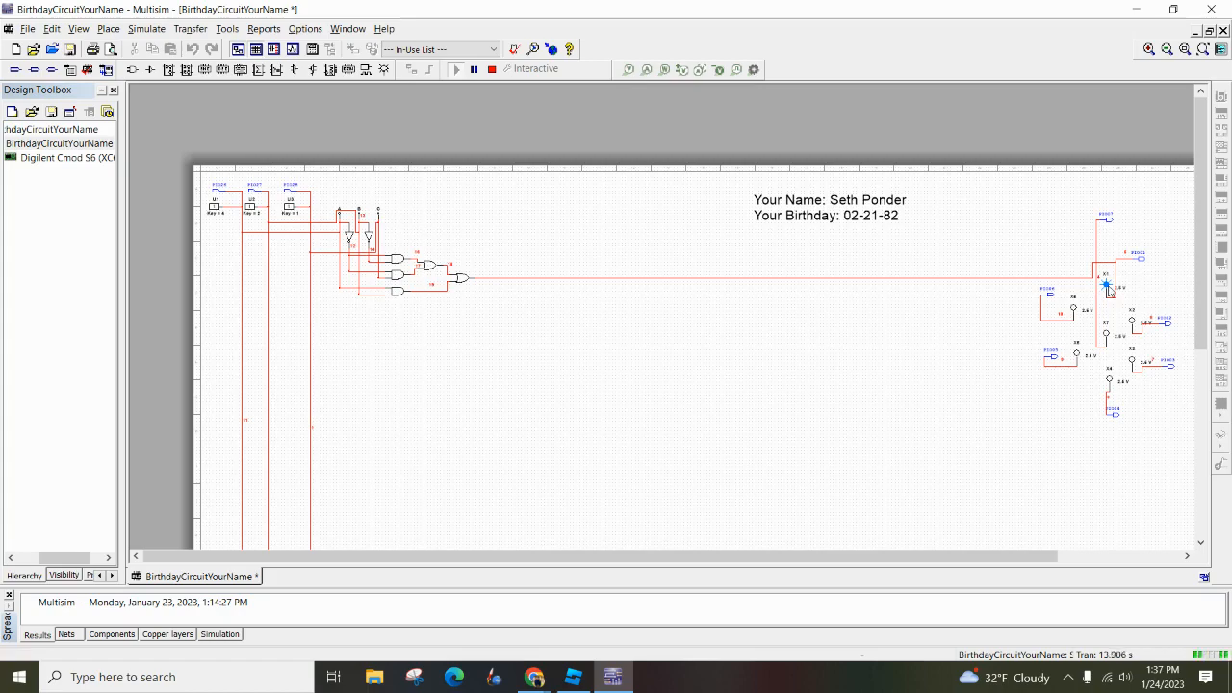
left_click(491, 68)
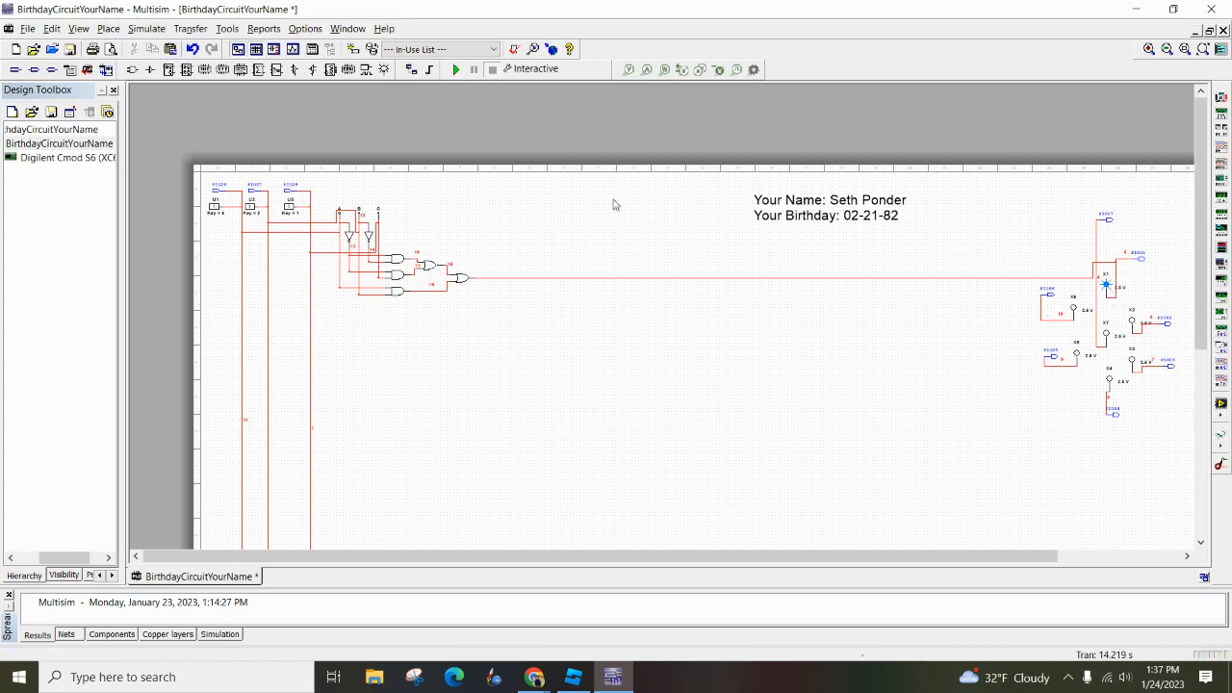
Place a junction on the long OR gate output wire before the probes and wire it to the line joining probe X4 and PIO04
left_click(183, 30)
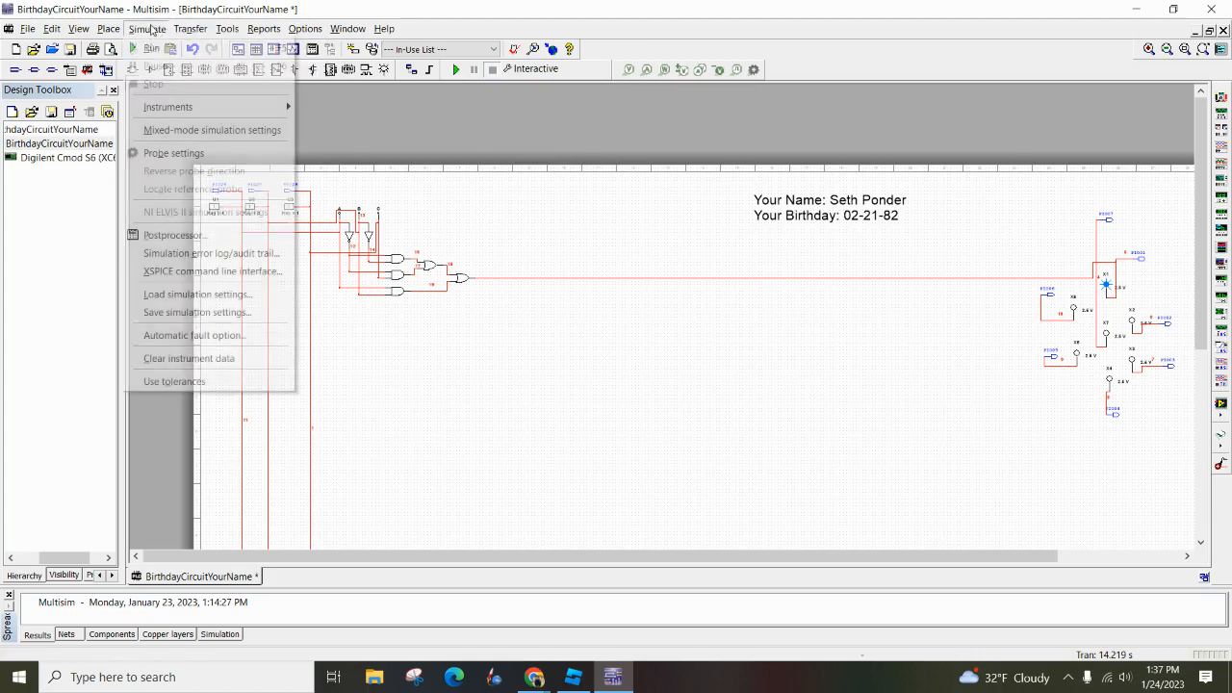
mouse_move(113, 31)
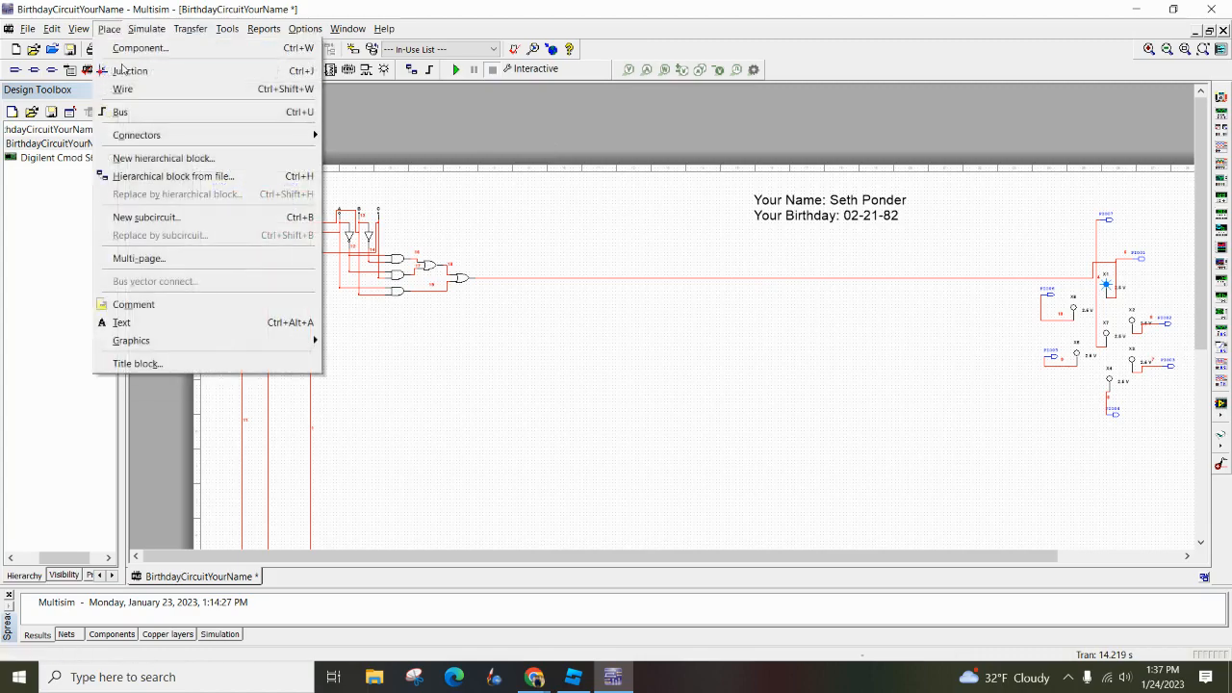
left_click(125, 71)
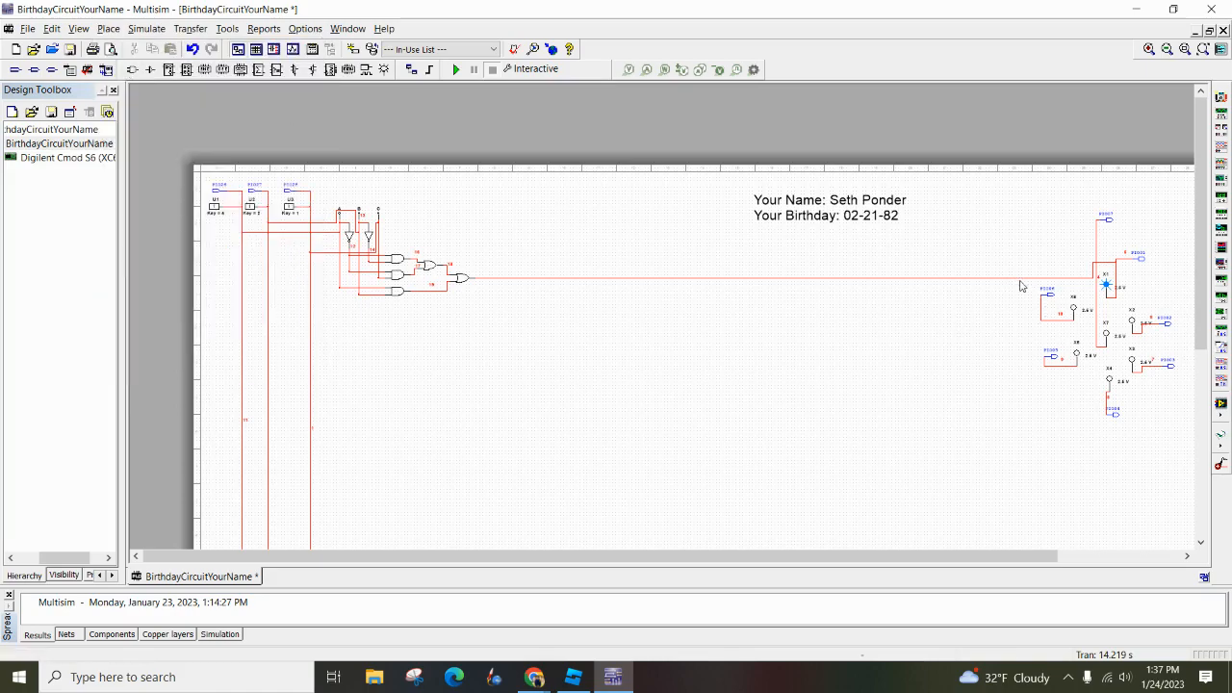
scroll(1011, 284, "up", 2)
left_click(1016, 274)
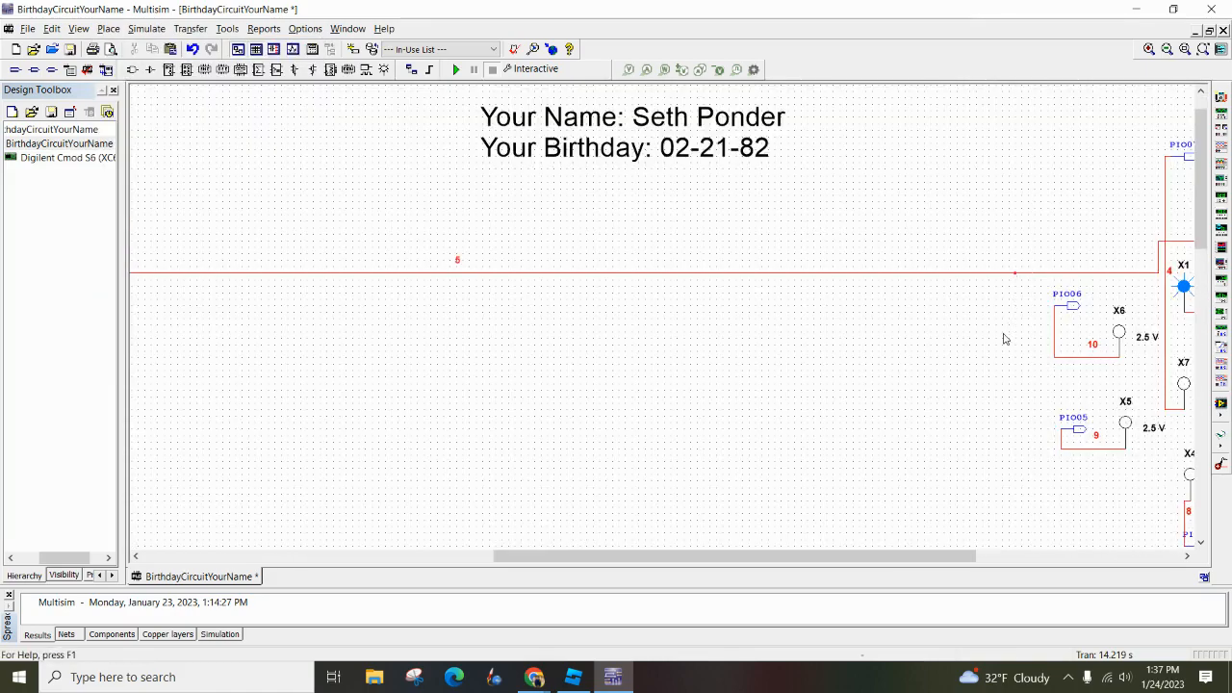
scroll(1001, 342, "down", 2)
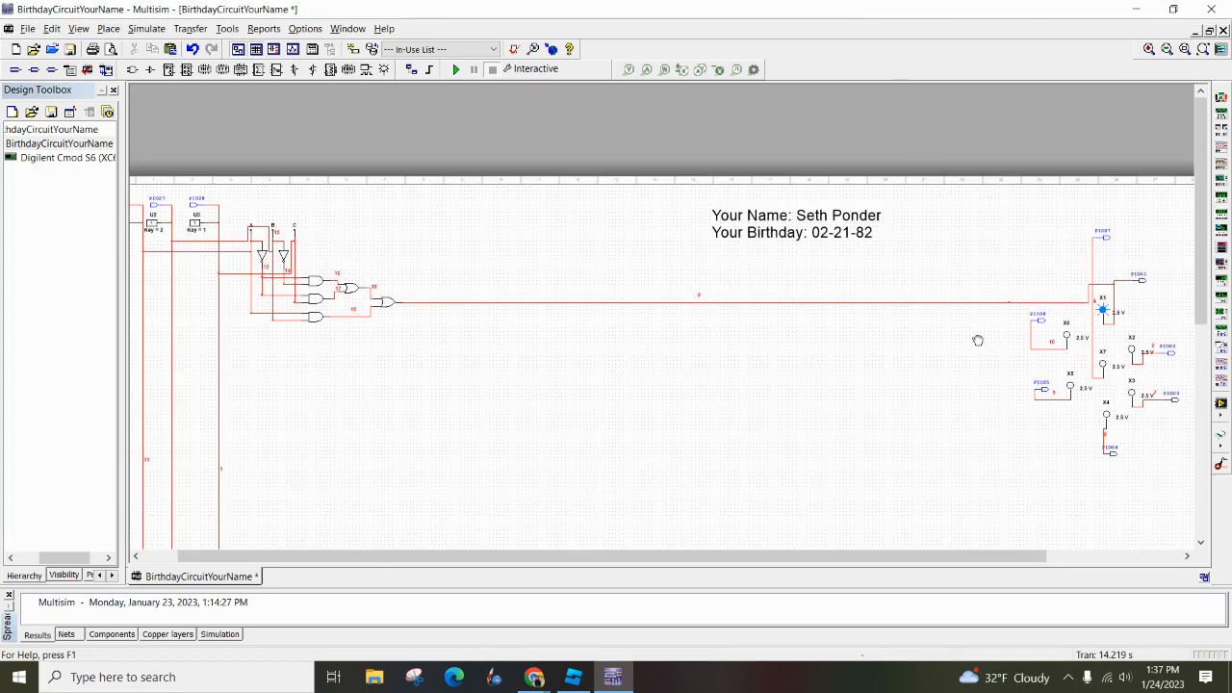
scroll(907, 324, "up", 1)
scroll(951, 354, "up", 1)
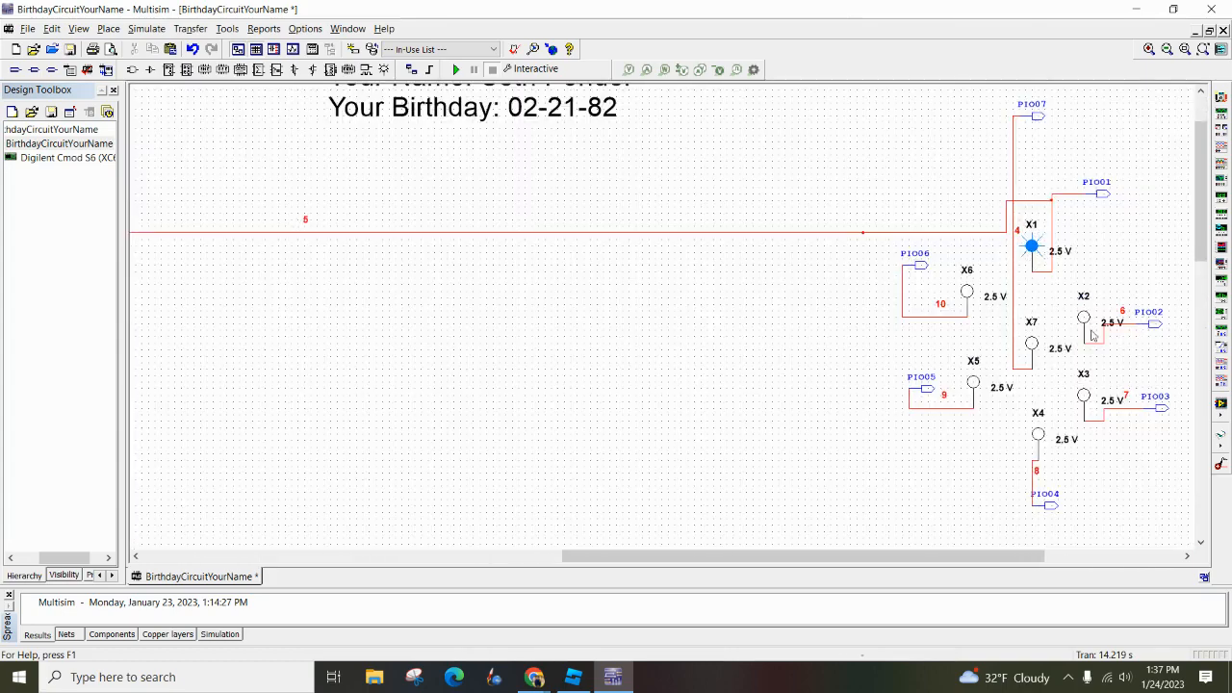
left_click(862, 233)
left_click(1031, 480)
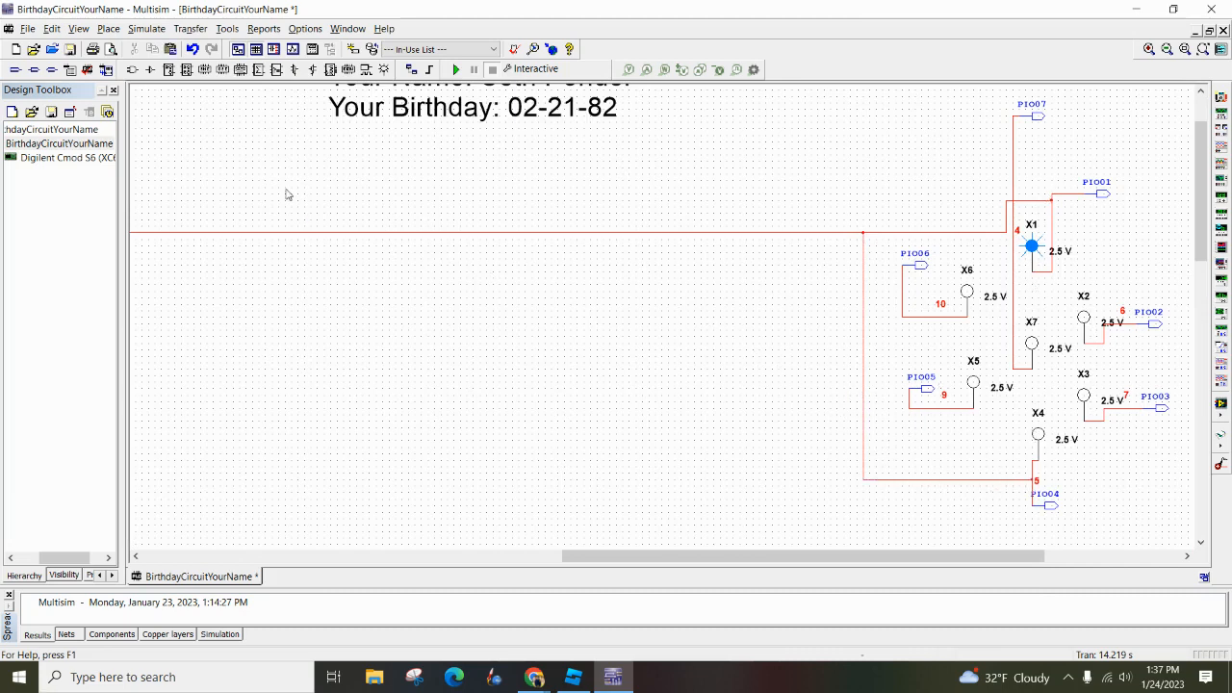
Add a junction on the vertical part of the new X4 branch wire and connect it to the line joining probe X5 and PIO05
left_click(110, 32)
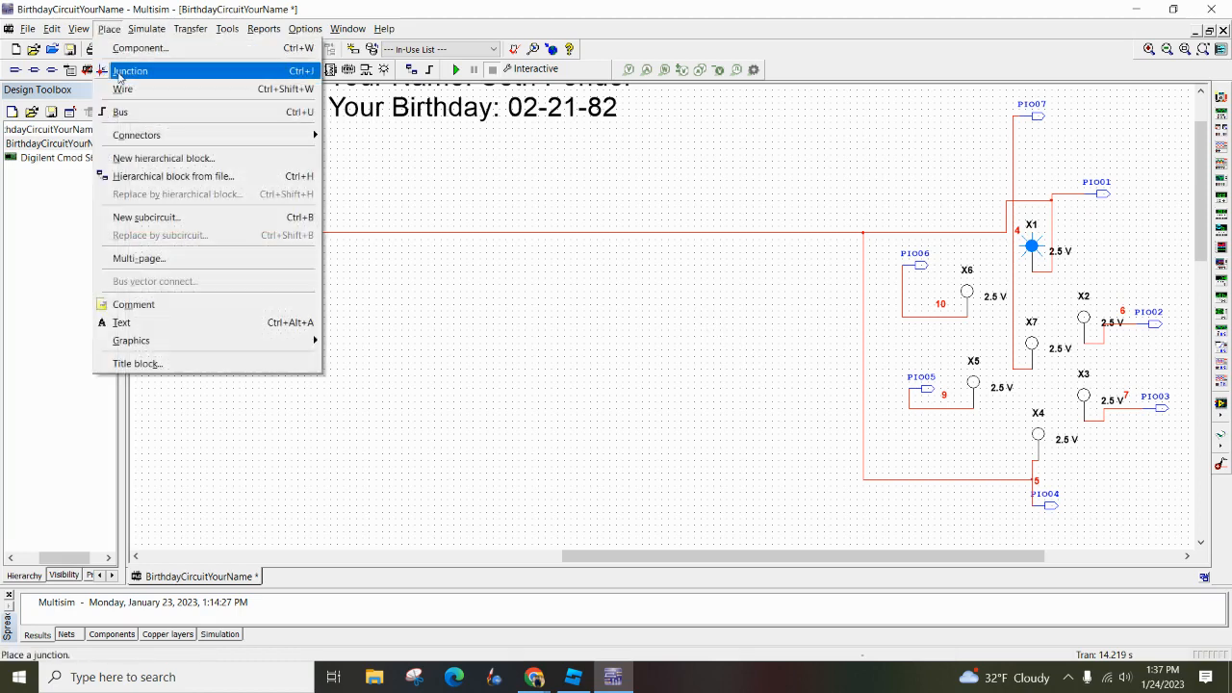
left_click(117, 73)
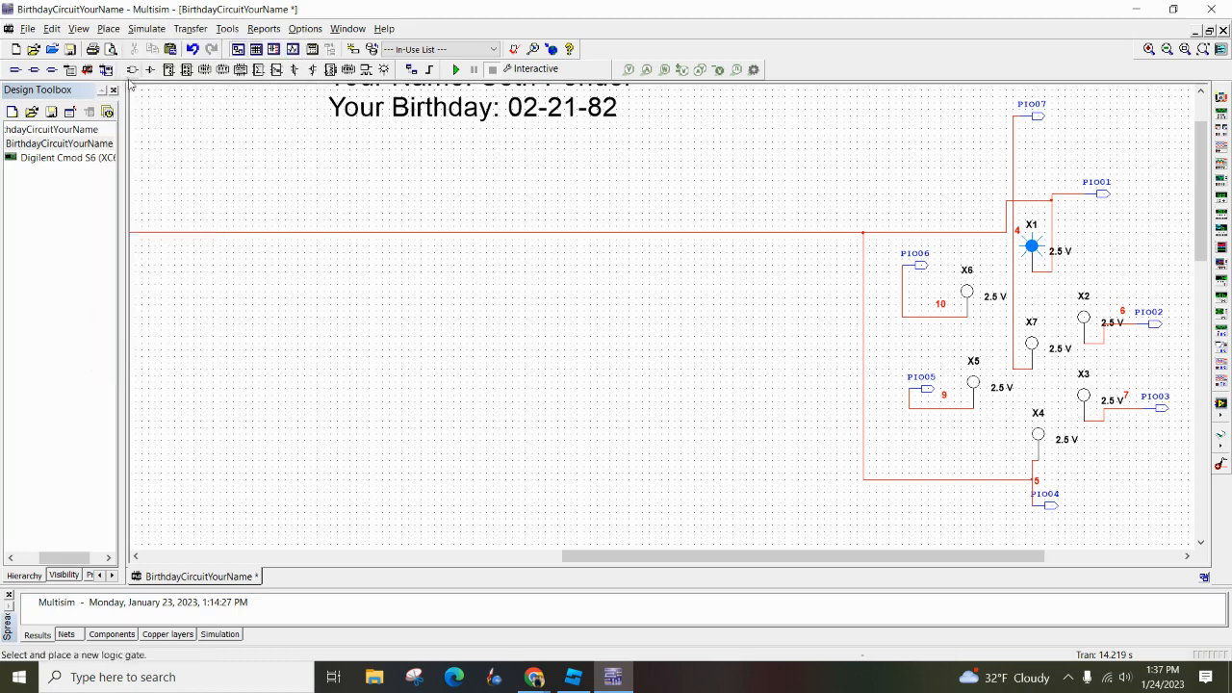
left_click(862, 408)
left_click(864, 409)
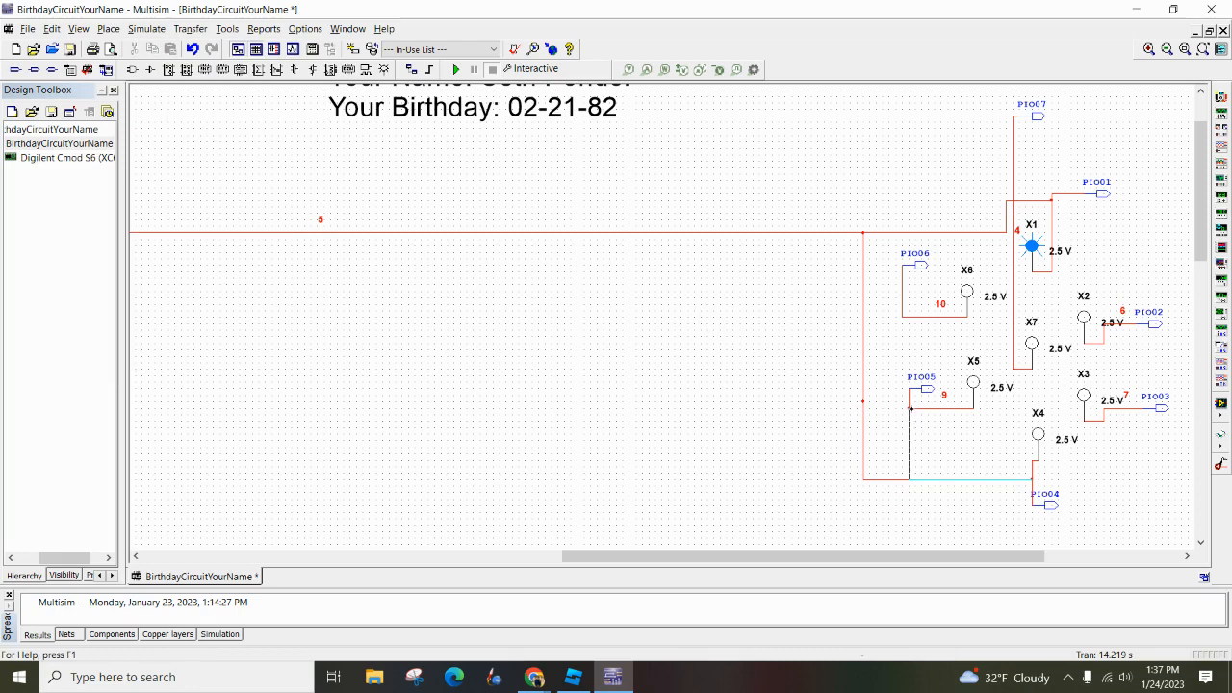
left_click(909, 410)
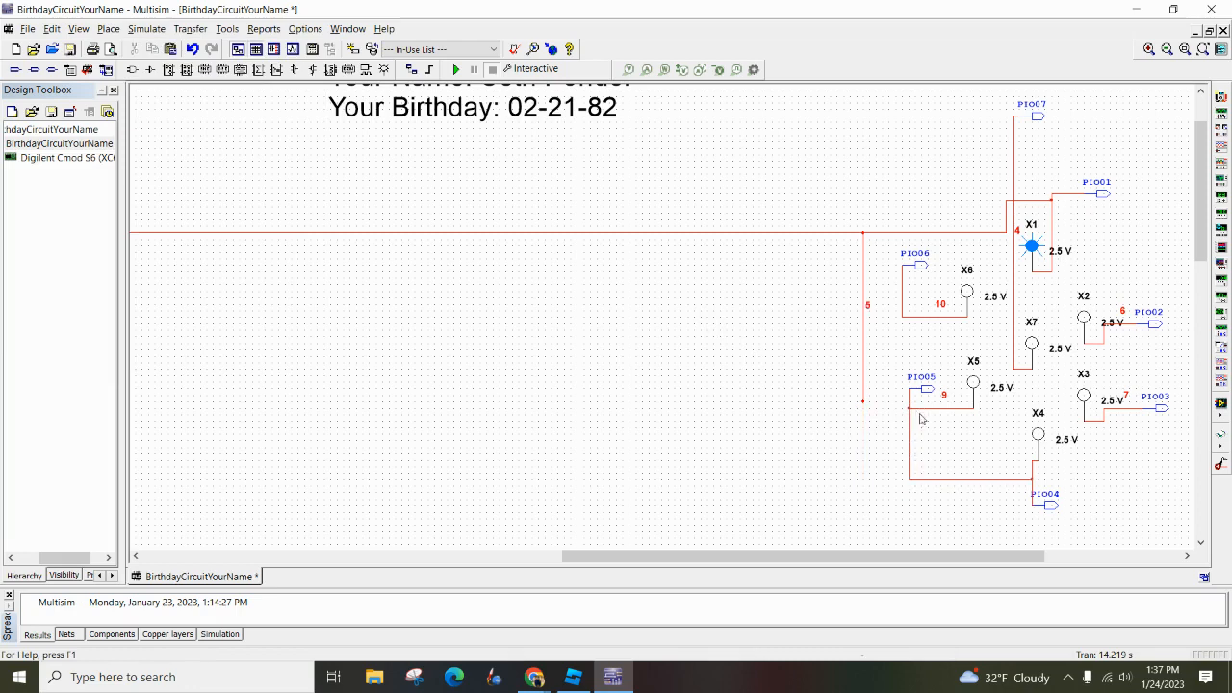
left_click(863, 403)
left_click(908, 430)
Run the interactive simulation to test probes X1, X4 and X5 together, and stop it
scroll(713, 288, "down", 2)
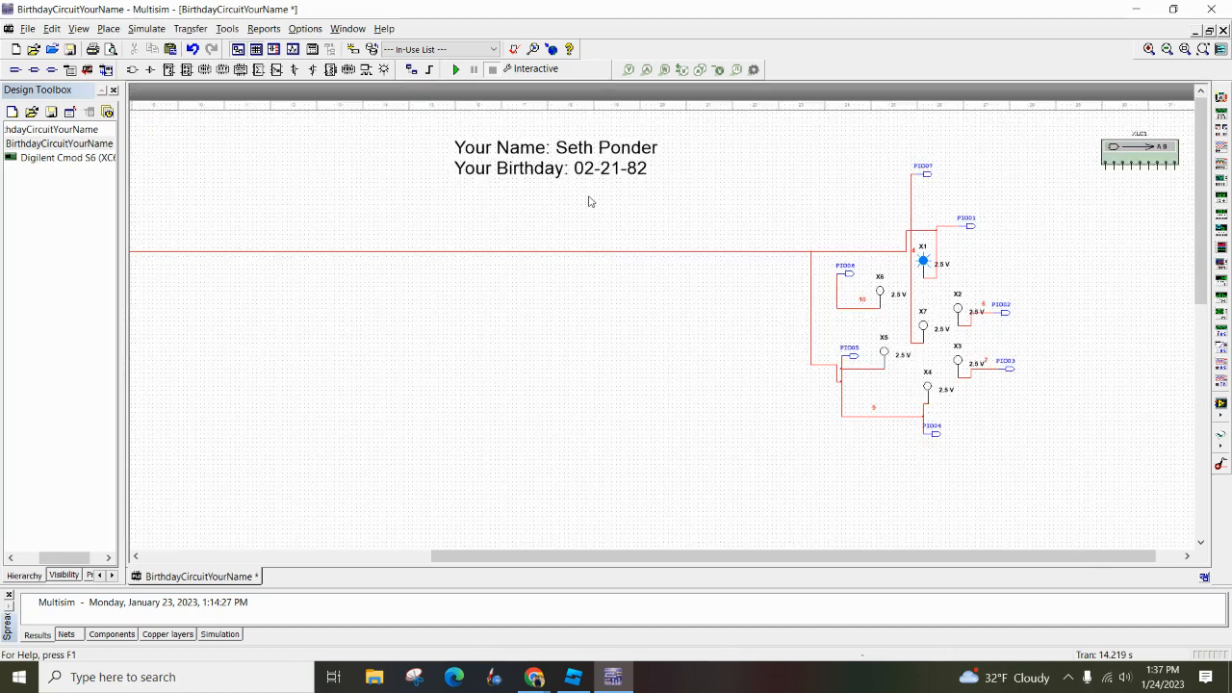
left_click(456, 69)
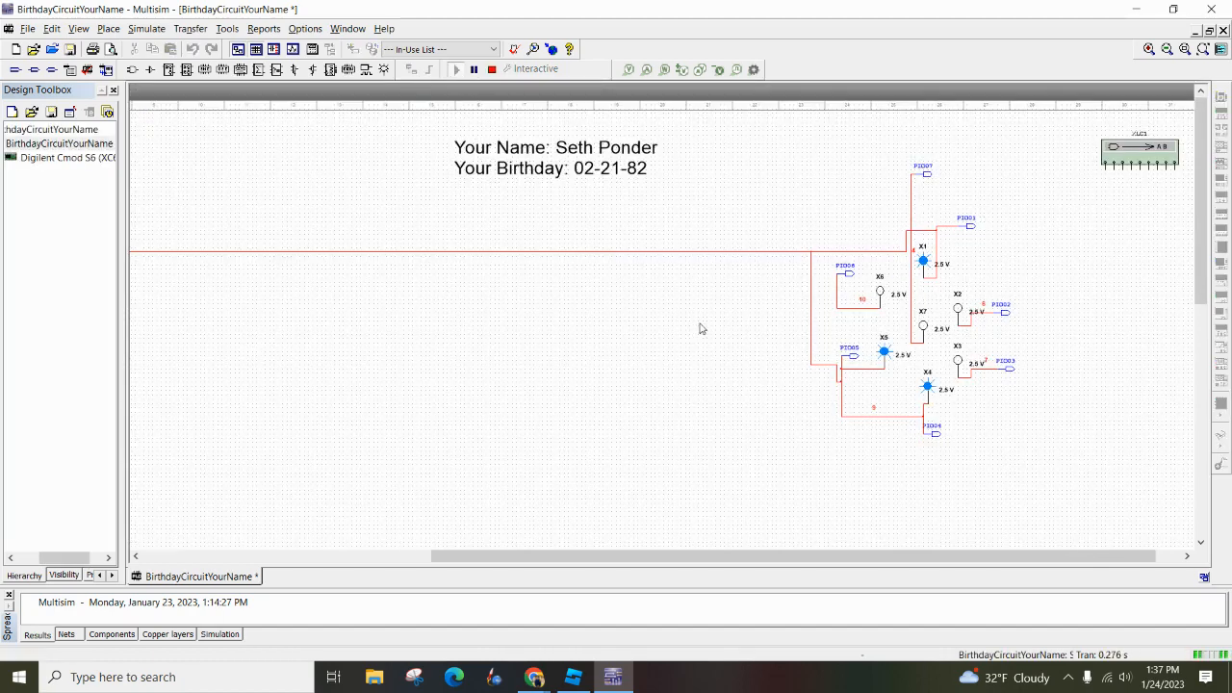
left_click(492, 69)
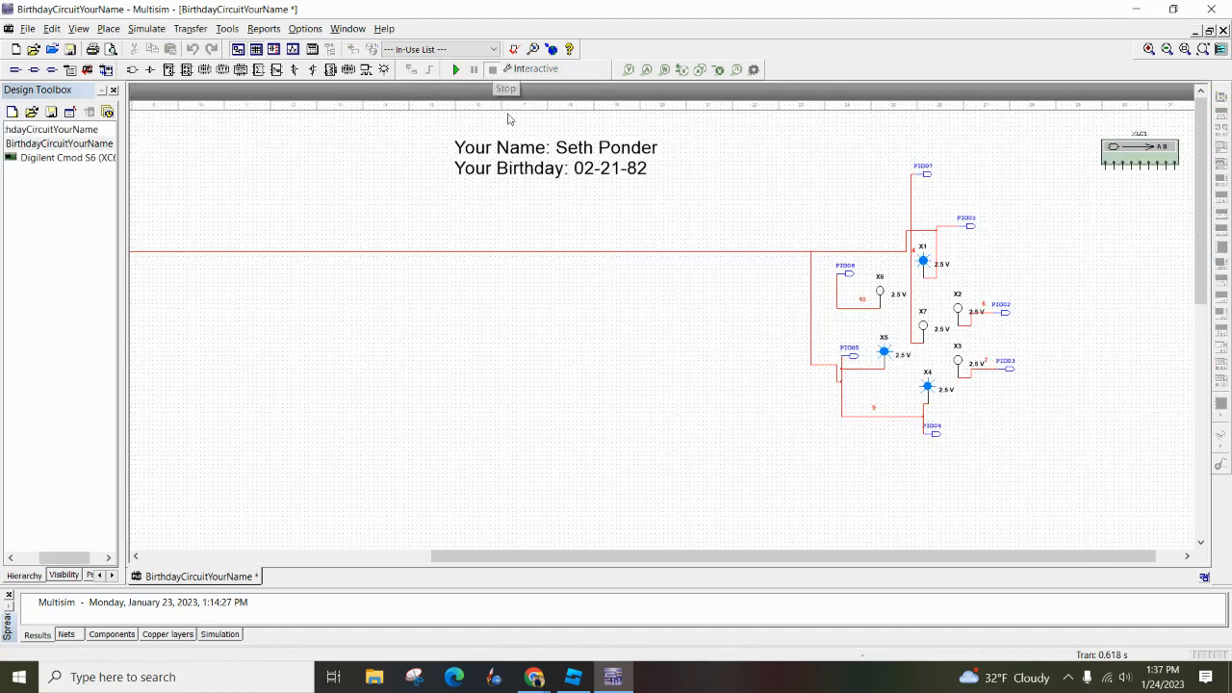
Open the logic converter XLC1 and bring up the Chrome window previews to reach the segment truth table
scroll(623, 443, "down", 1)
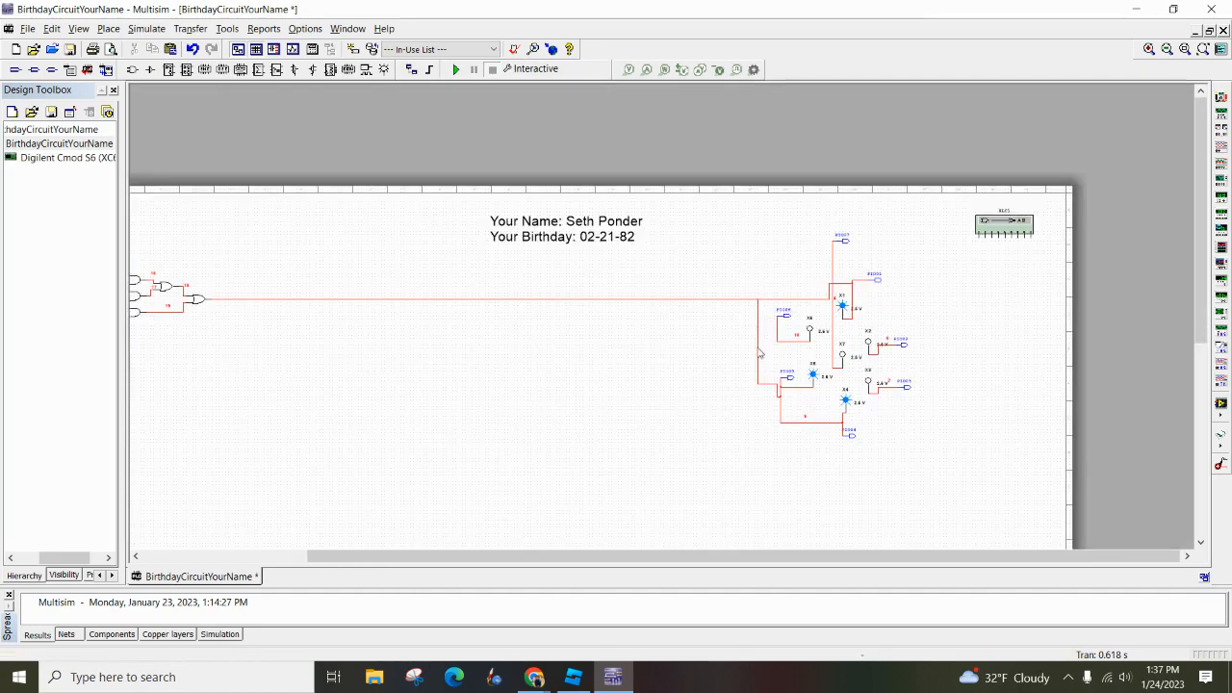
scroll(1115, 248, "down", 1)
double_click(1151, 205)
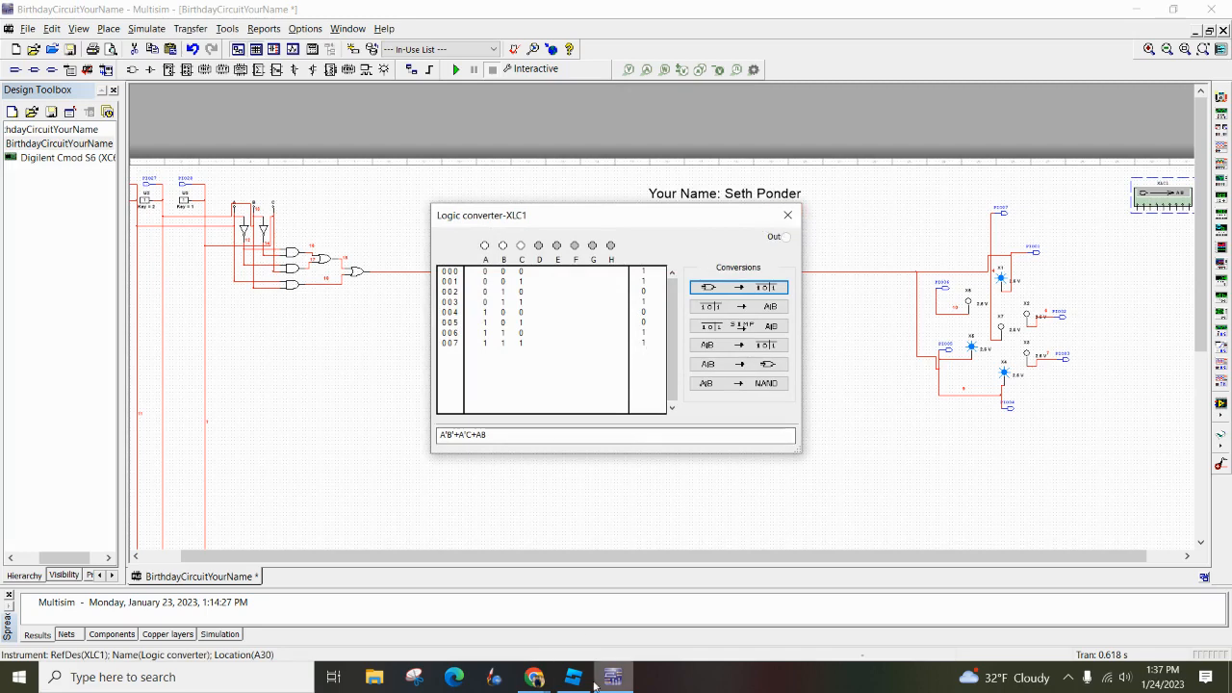
mouse_move(535, 678)
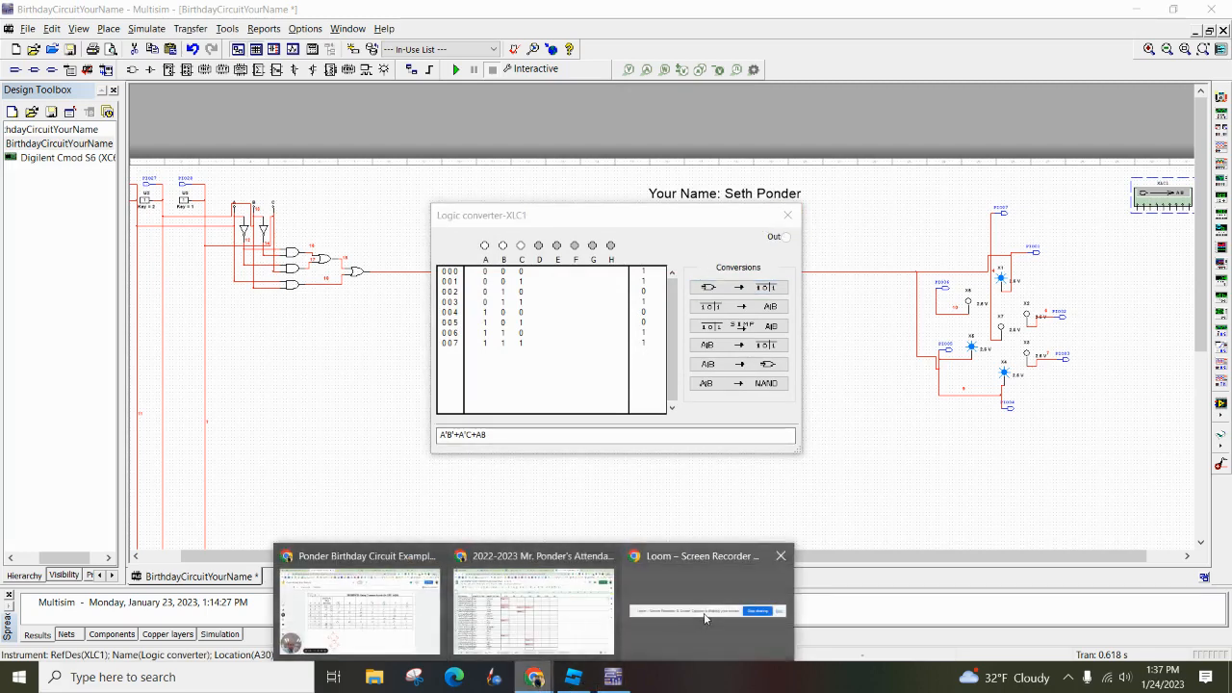